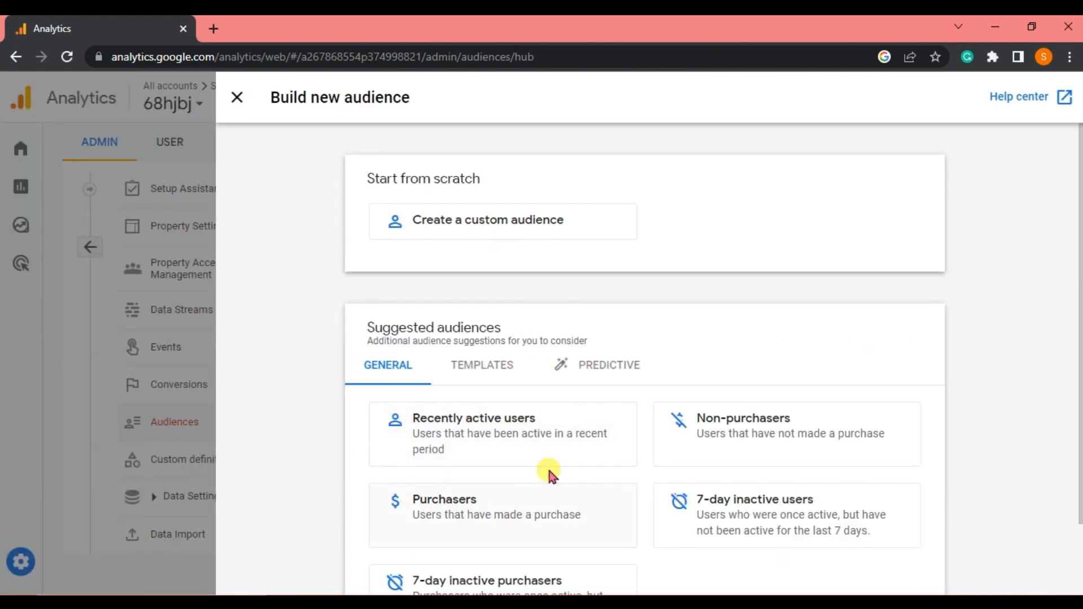
Step: Start a custom audience from scratch and name it "PH Male Iphone Users"
scroll(551, 474, "down", 1)
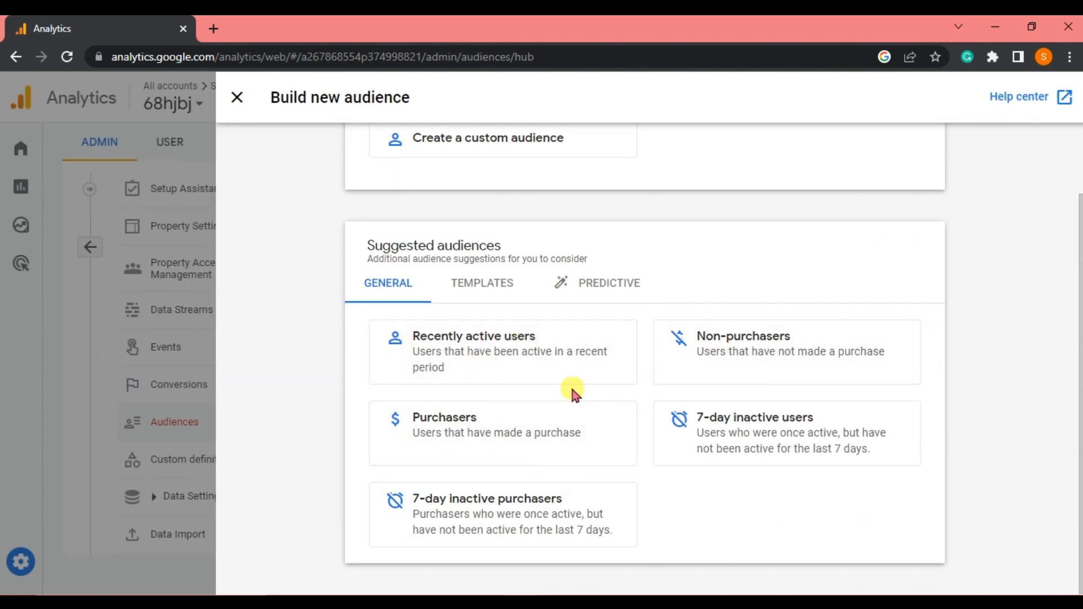
scroll(546, 388, "up", 1)
left_click(481, 226)
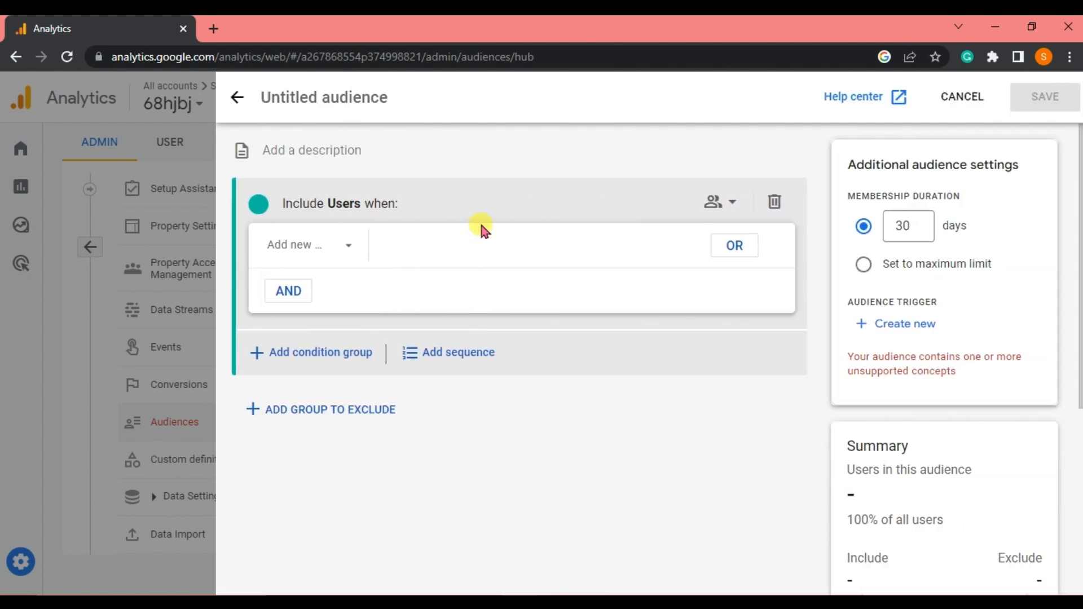
scroll(350, 179, "up", 3)
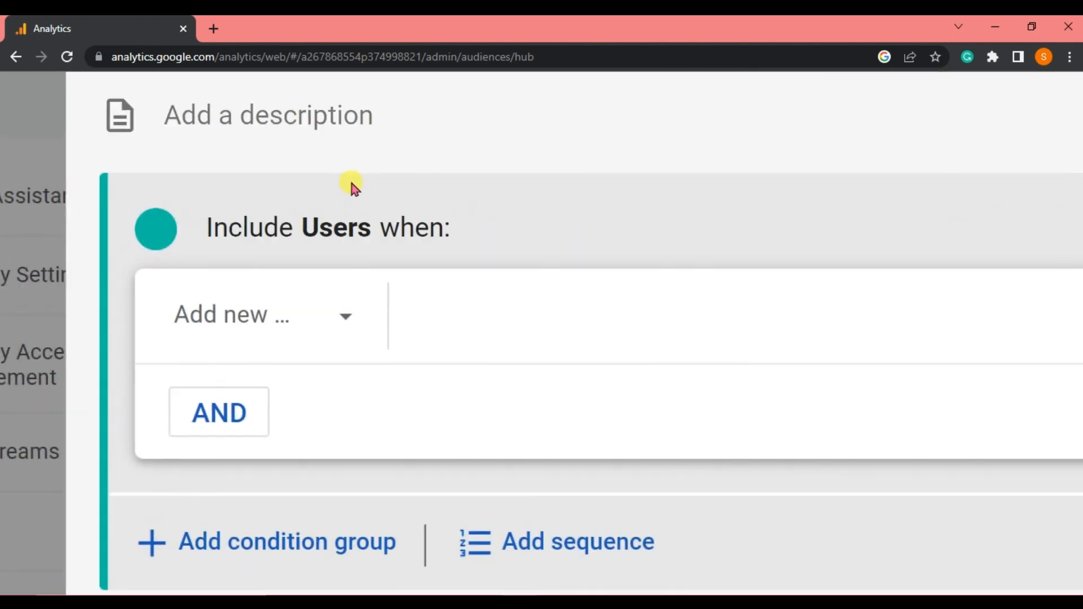
scroll(350, 178, "up", 2)
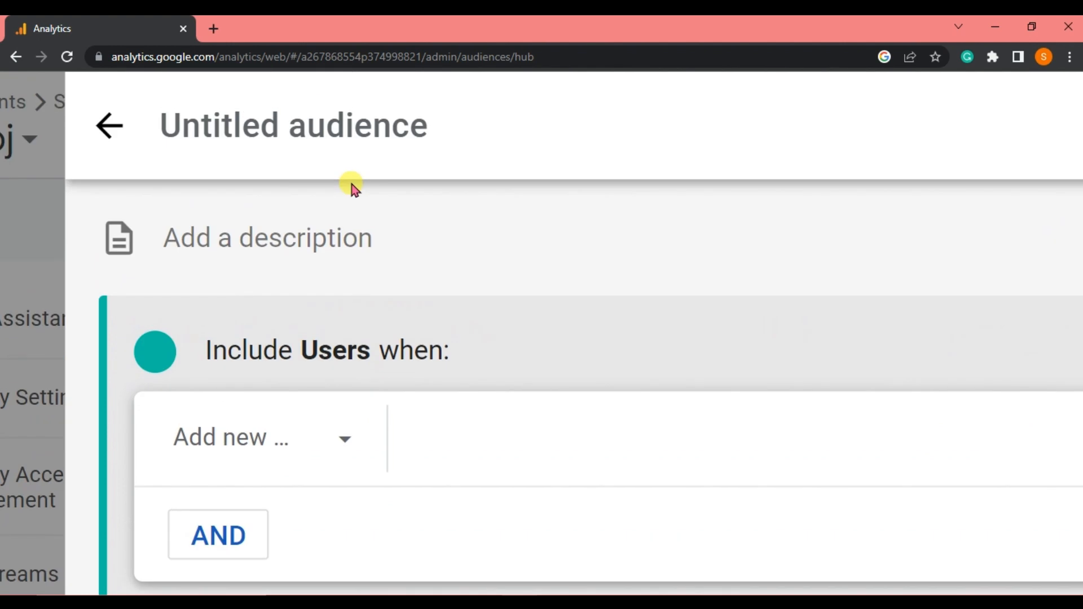
left_click(331, 128)
type("PH Male ")
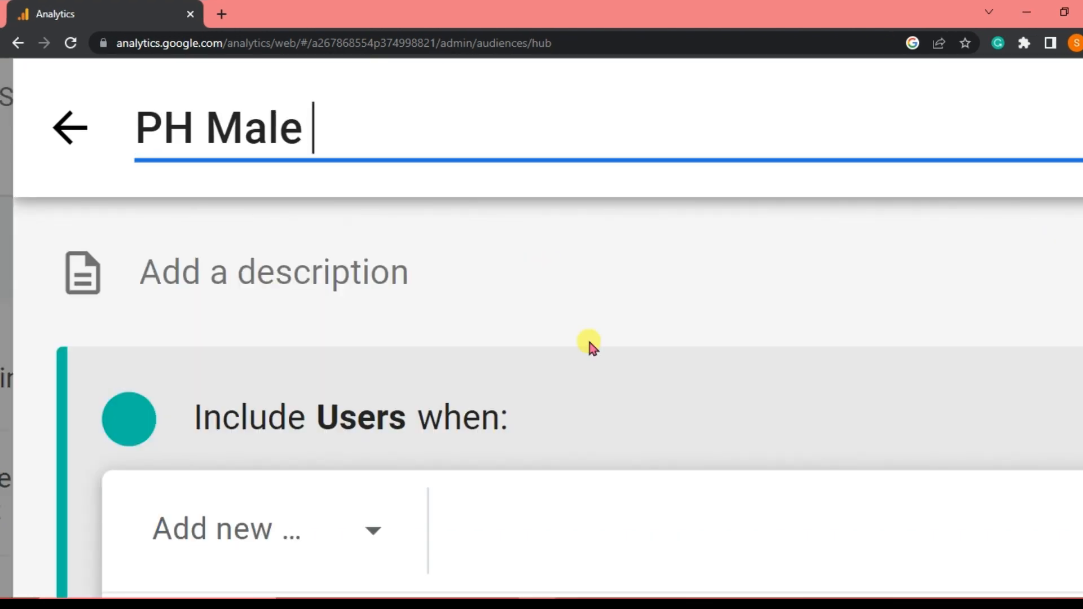
type("Iphone Users")
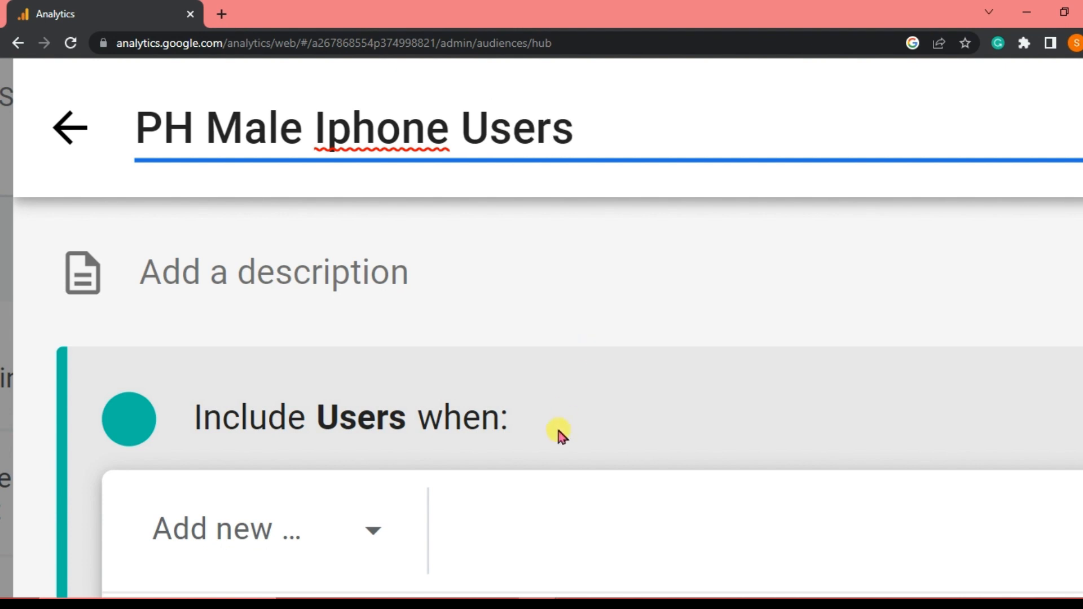
Step: Enter the audience description "Users in the Philippines who are male and use Iphone"
left_click(375, 275)
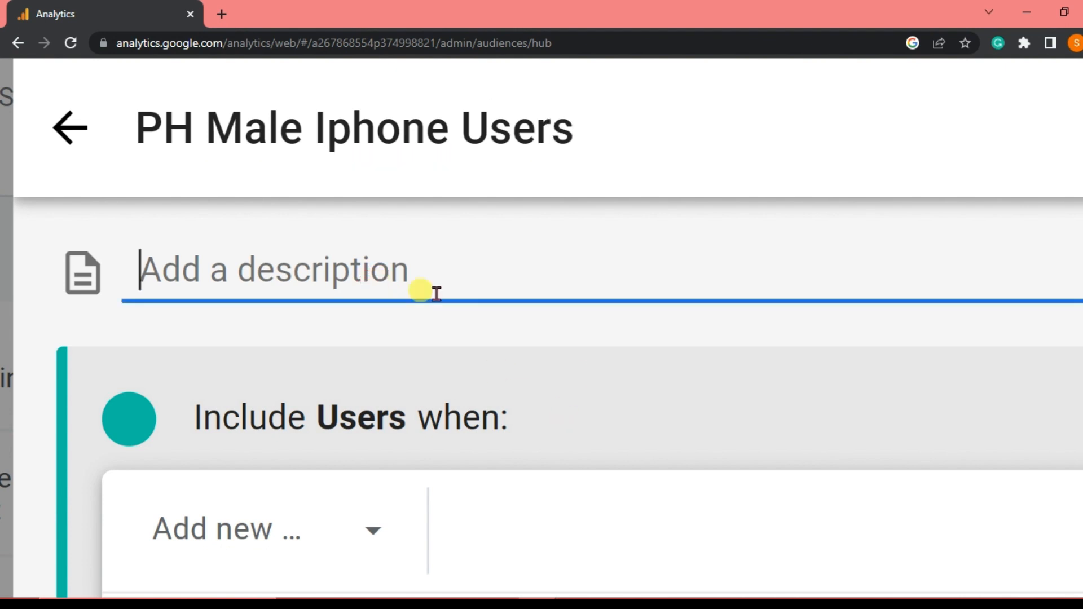
type("Users in the")
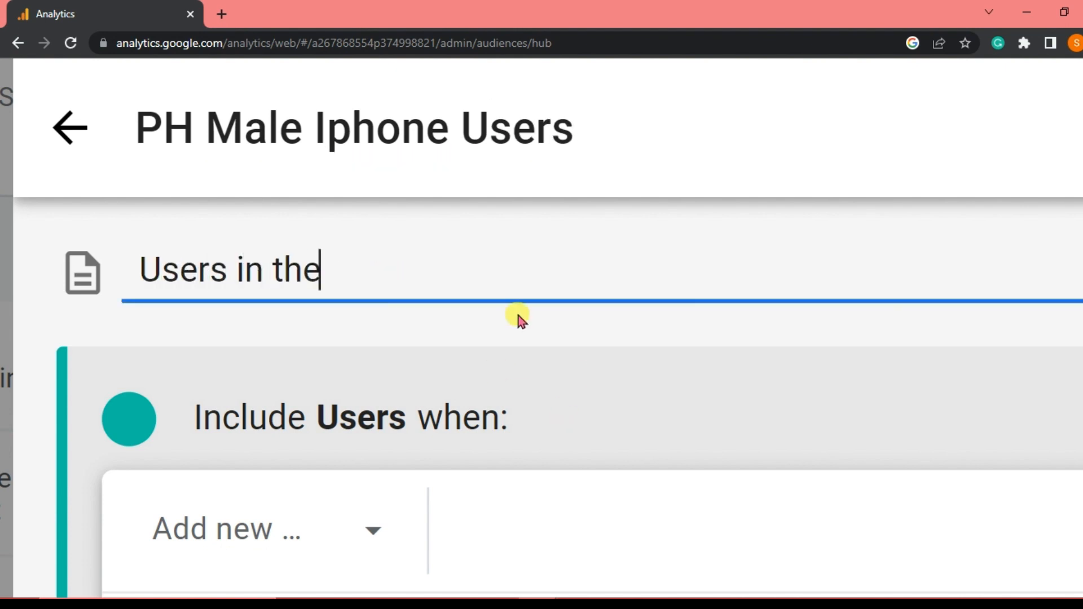
type(" Philippi")
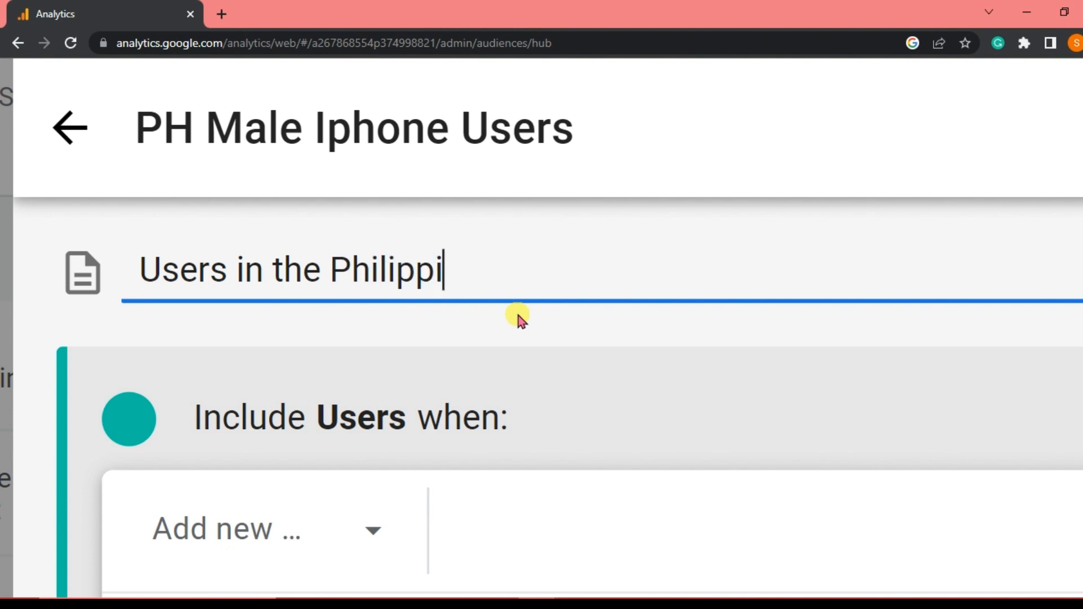
type("nes who are ")
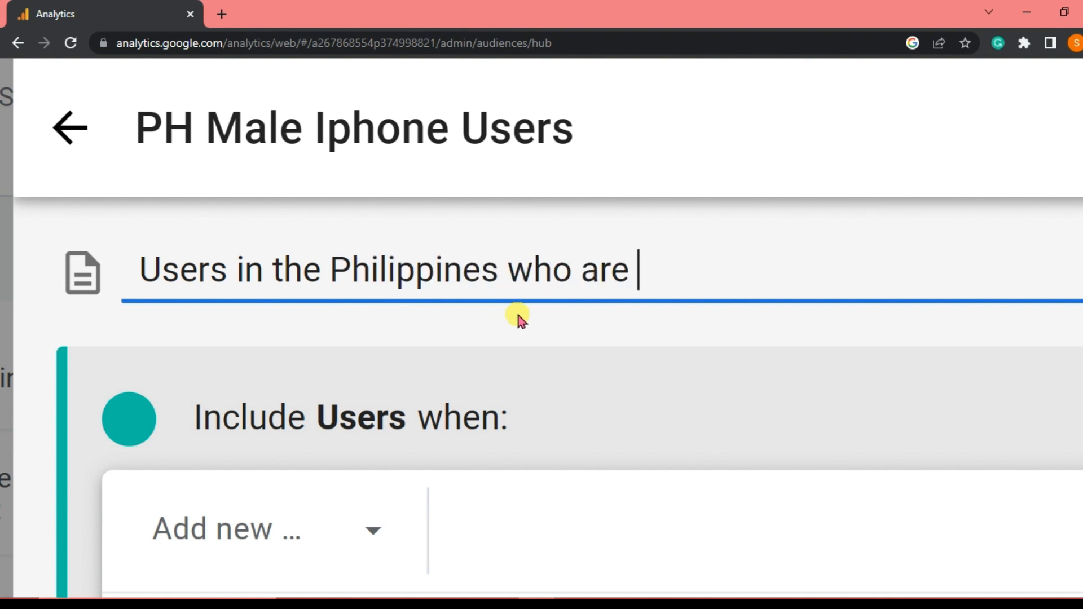
type("male and use")
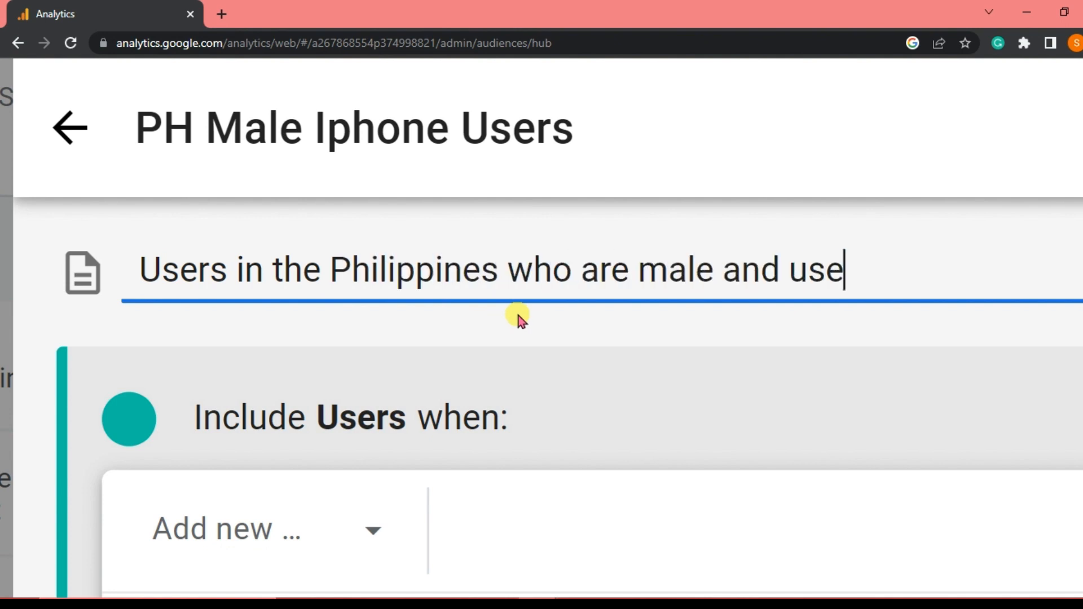
type(" Iphone")
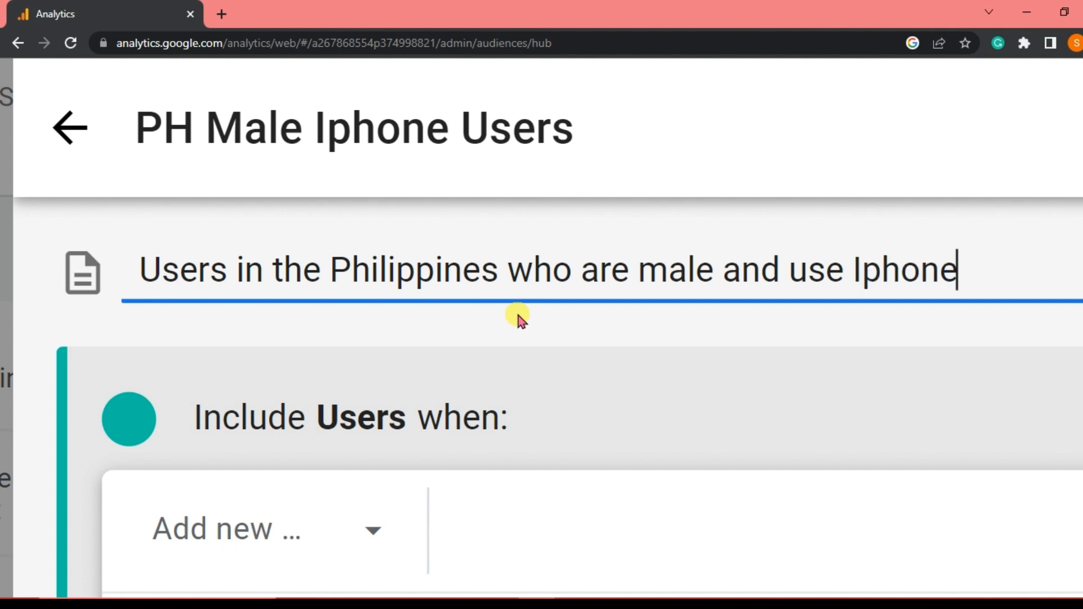
Step: Choose Across all sessions as the include group's condition scope and set the membership duration to the maximum limit
scroll(518, 315, "down", 5)
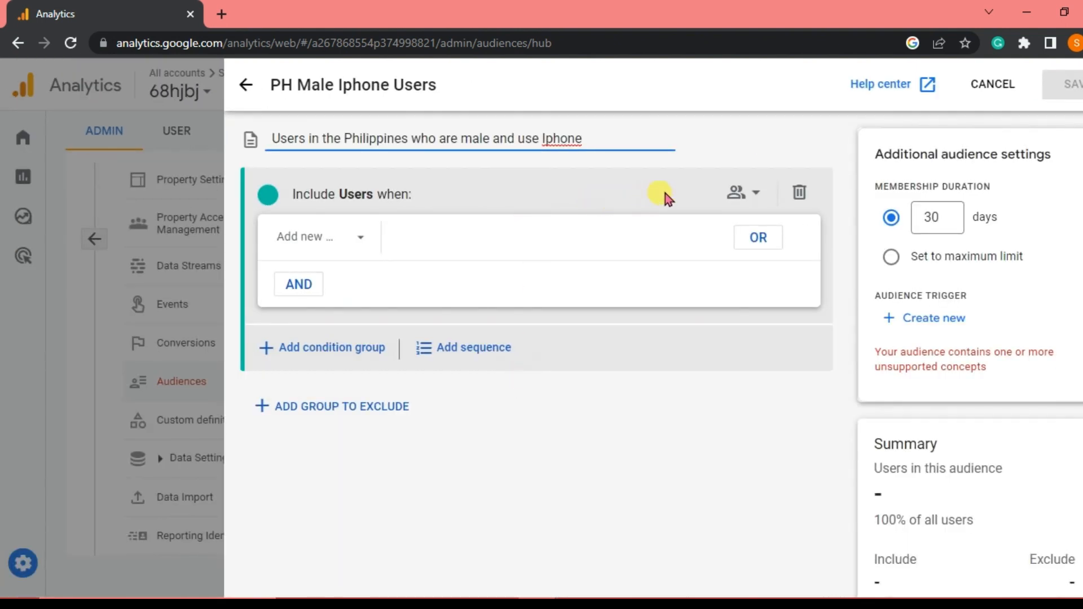
left_click(740, 193)
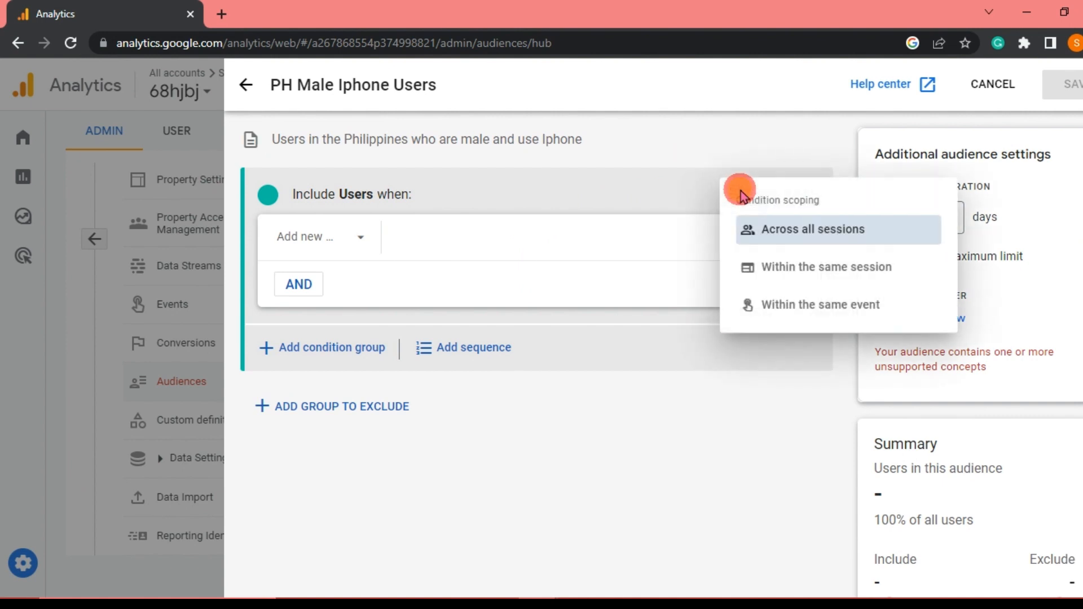
scroll(776, 196, "up", 5)
scroll(776, 196, "right", 1)
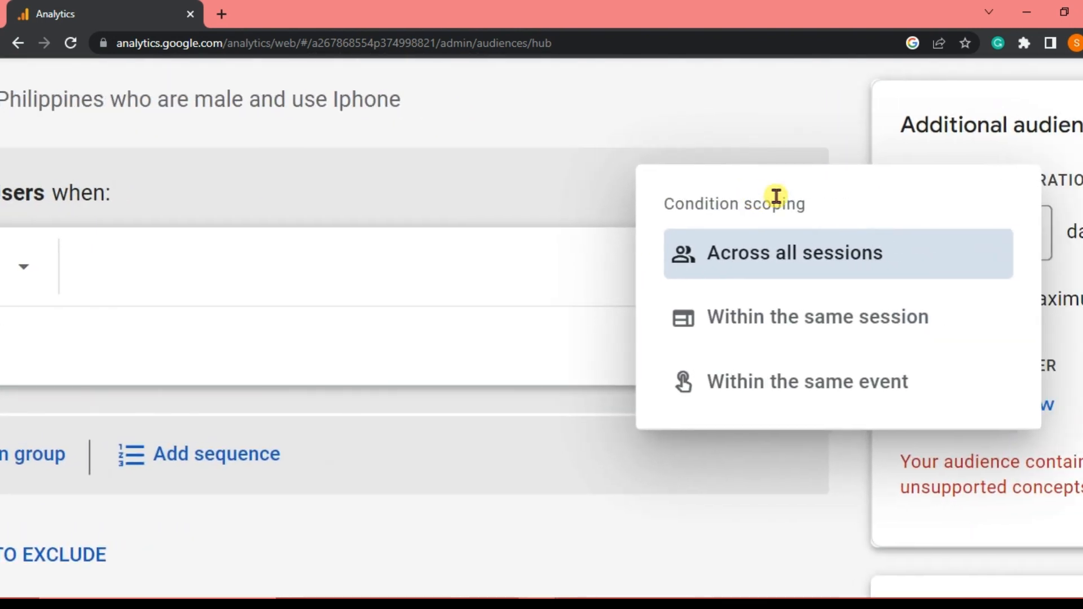
scroll(777, 196, "right", 1)
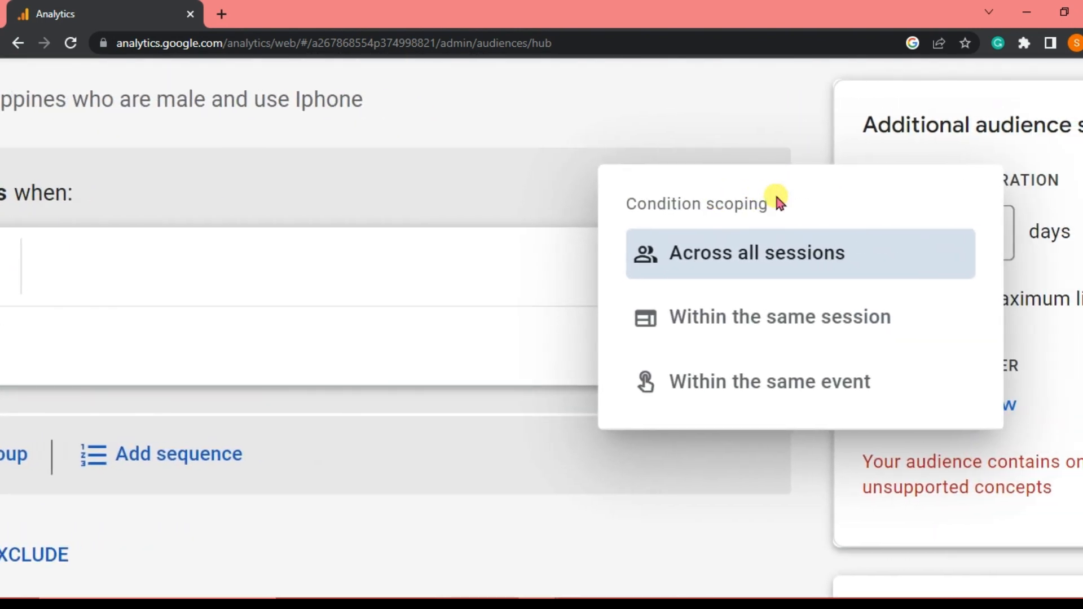
left_click(746, 259)
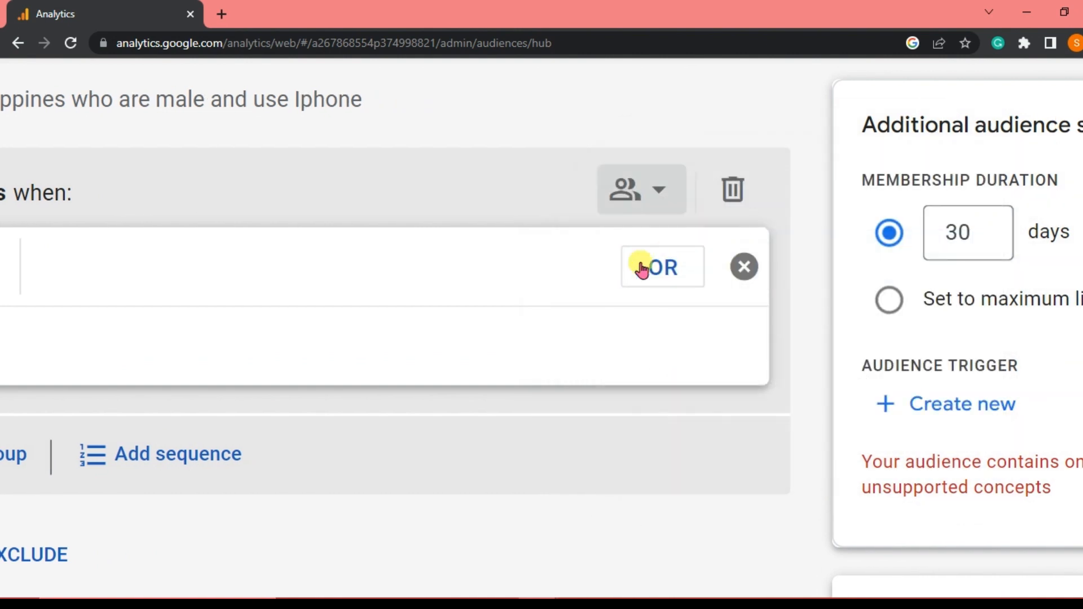
scroll(640, 265, "down", 5)
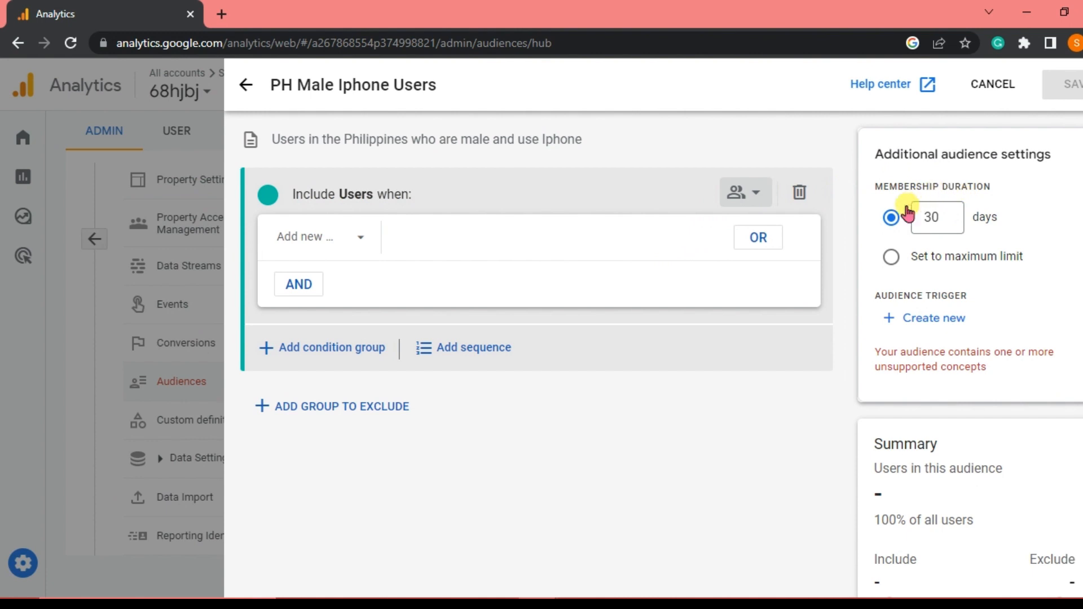
left_click(891, 259)
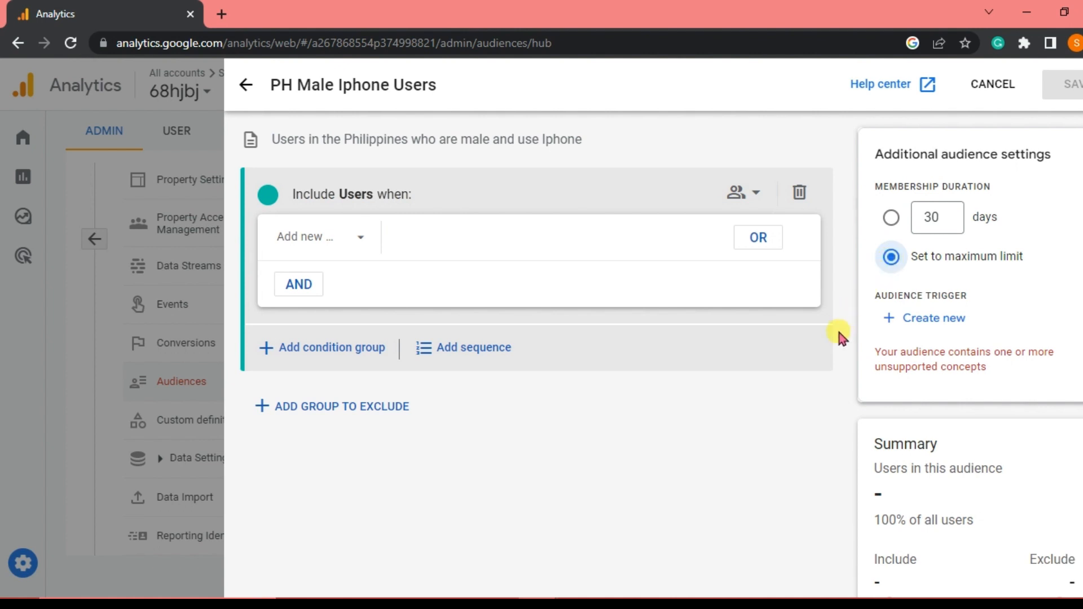
Step: Choose the Gender dimension from Demographics as the first condition of the include group
left_click(332, 237)
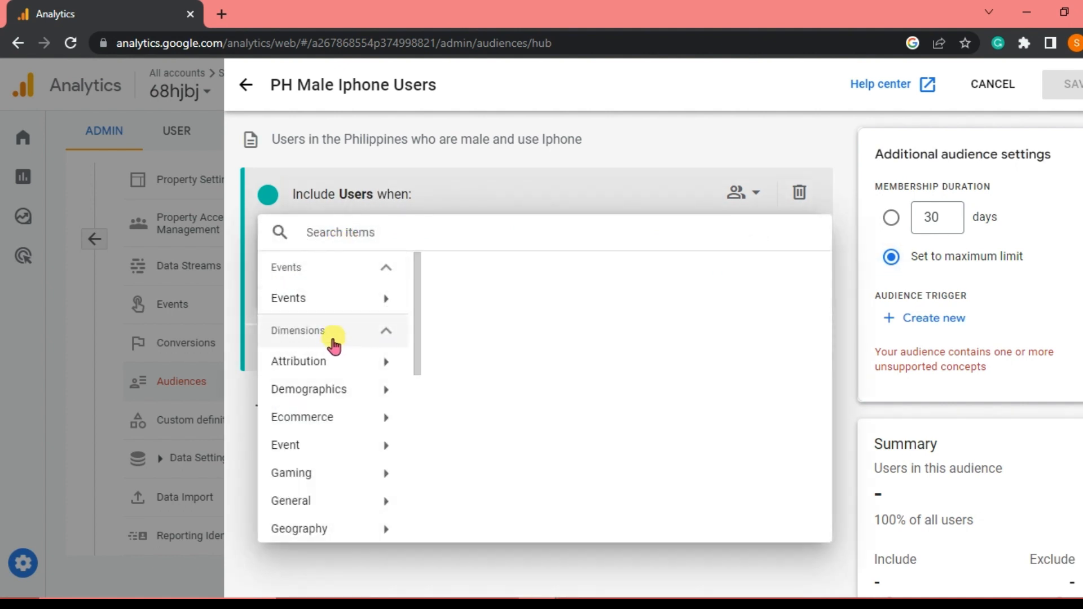
left_click(326, 392)
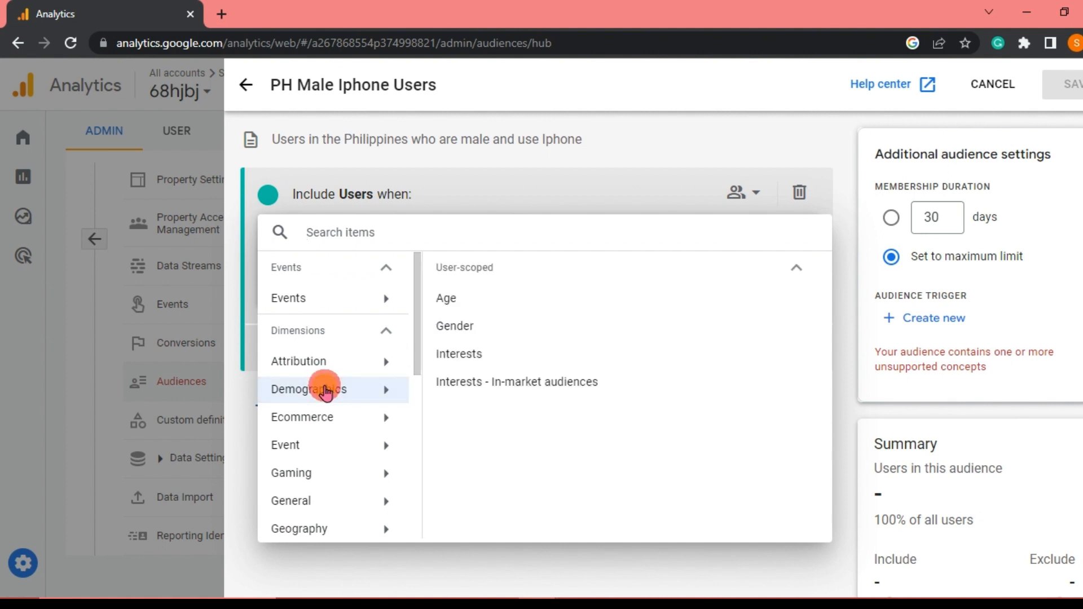
left_click(455, 330)
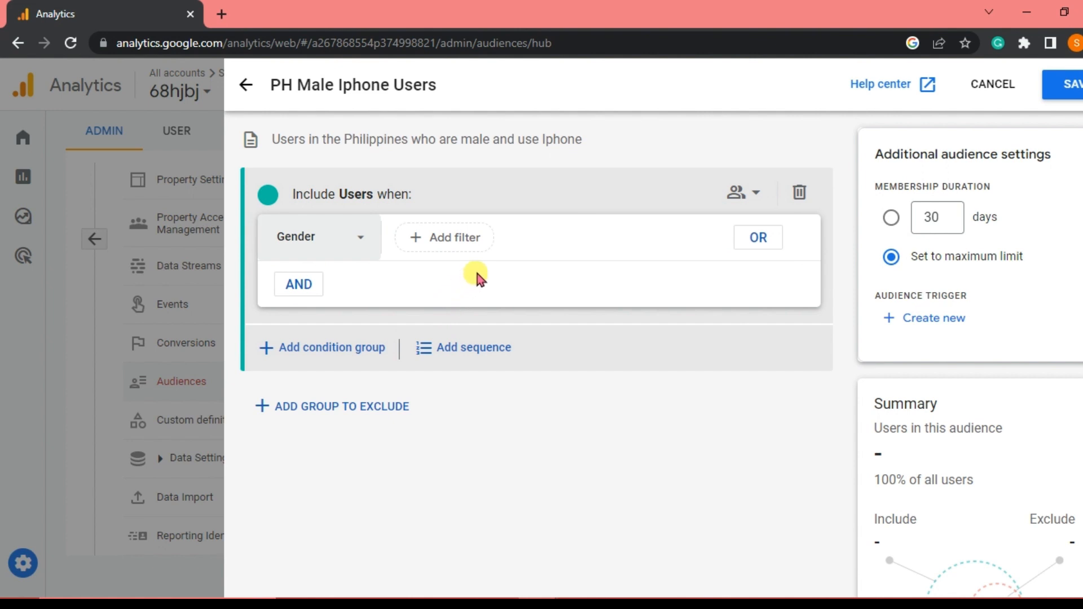
Step: Filter the Gender condition to users where it is one of Male at any point in time, and apply the filter
left_click(448, 243)
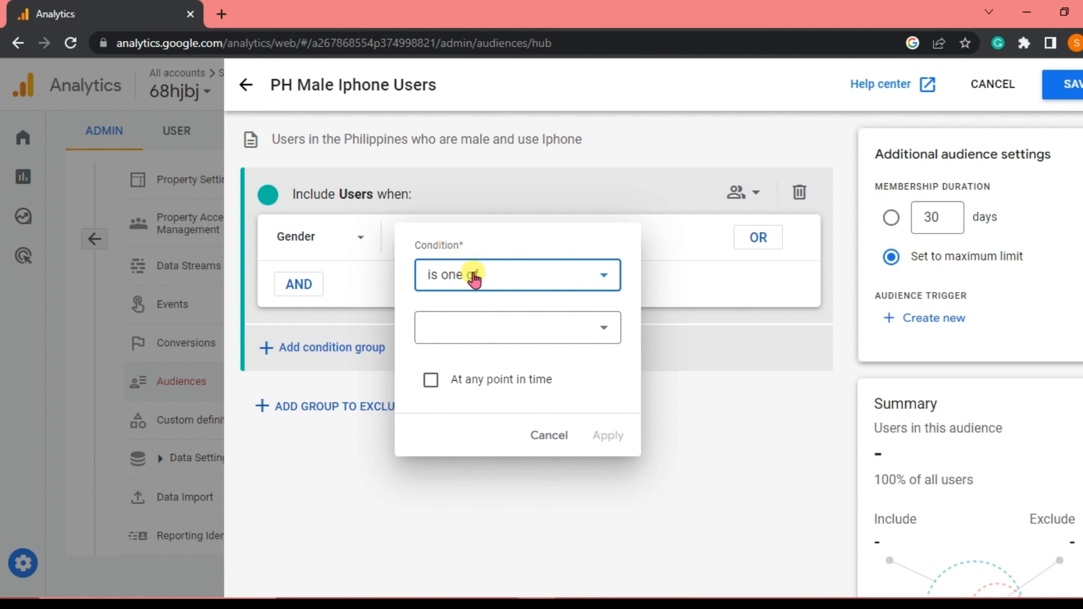
left_click(473, 277)
left_click(474, 324)
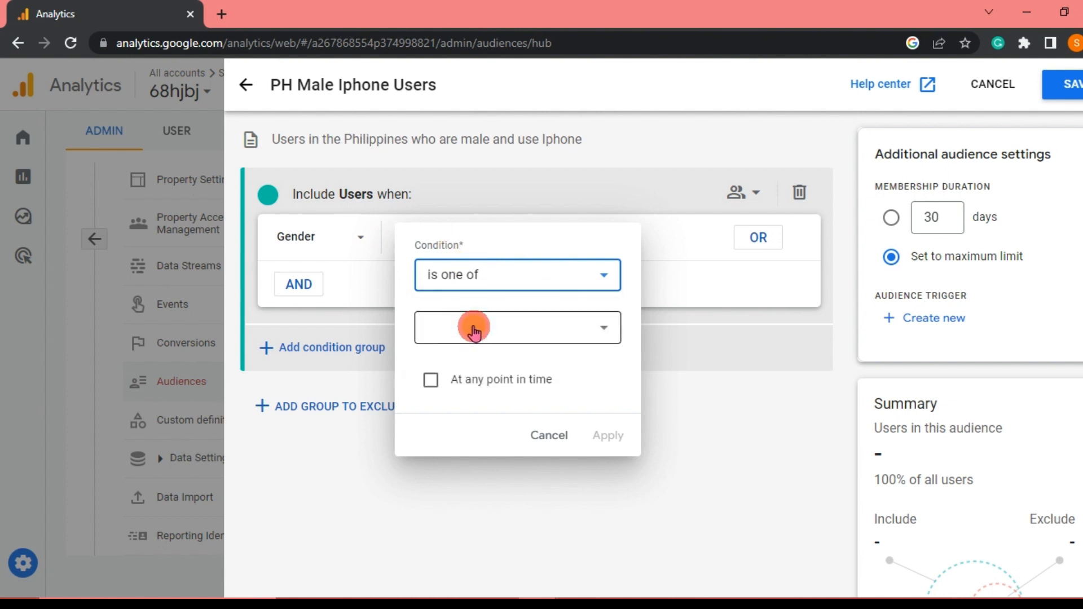
left_click(474, 328)
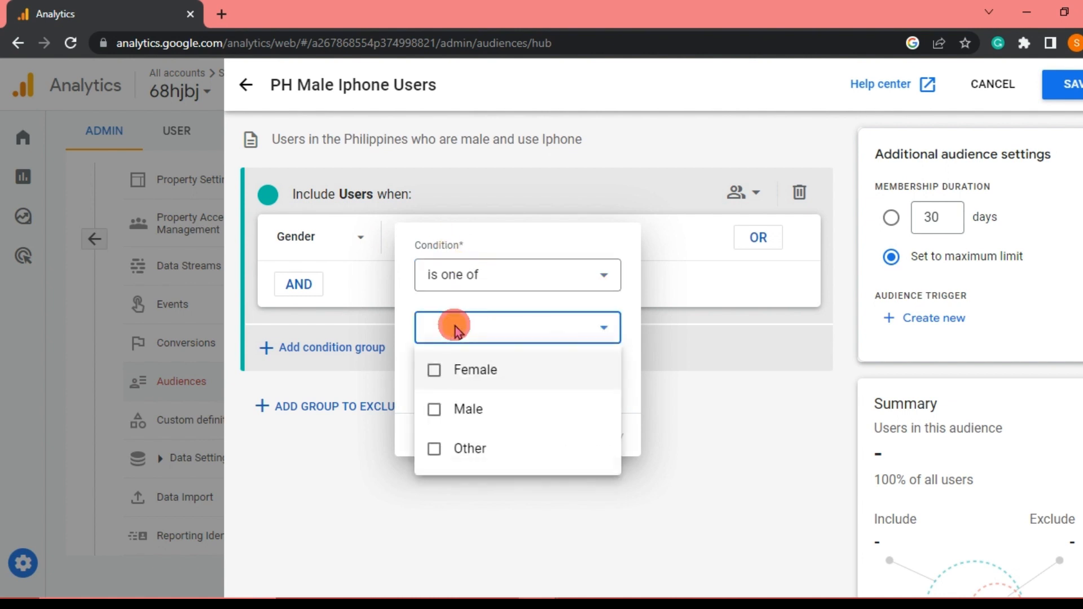
left_click(458, 410)
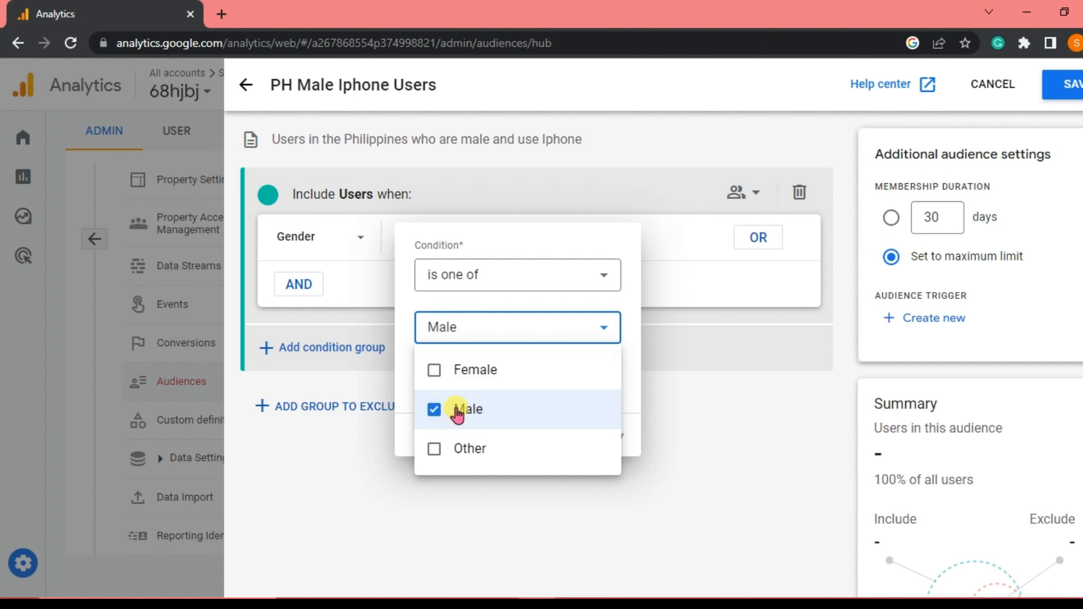
left_click(402, 381)
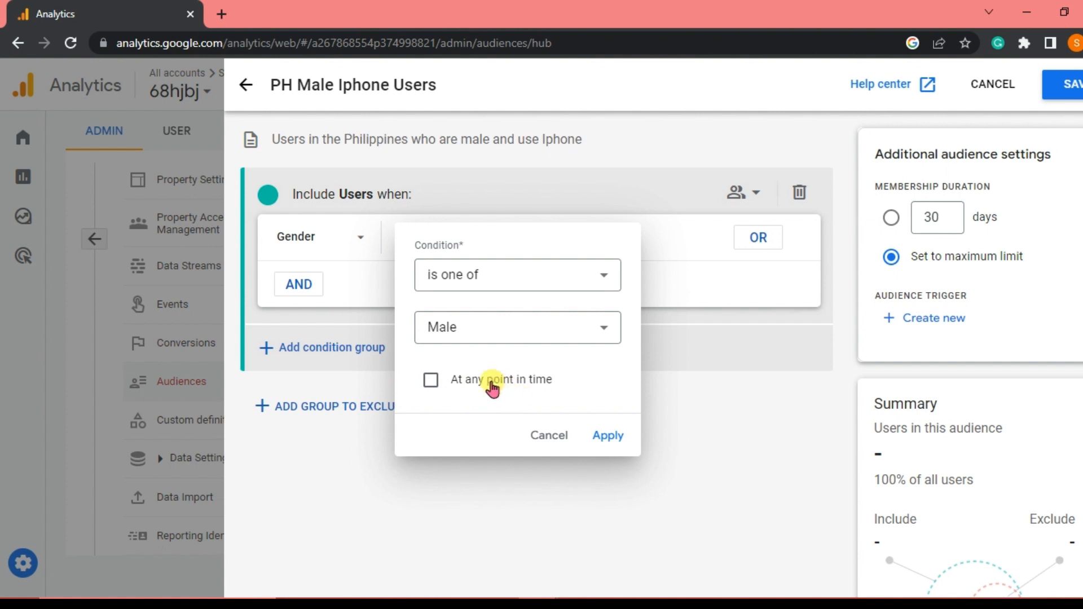
left_click(432, 382)
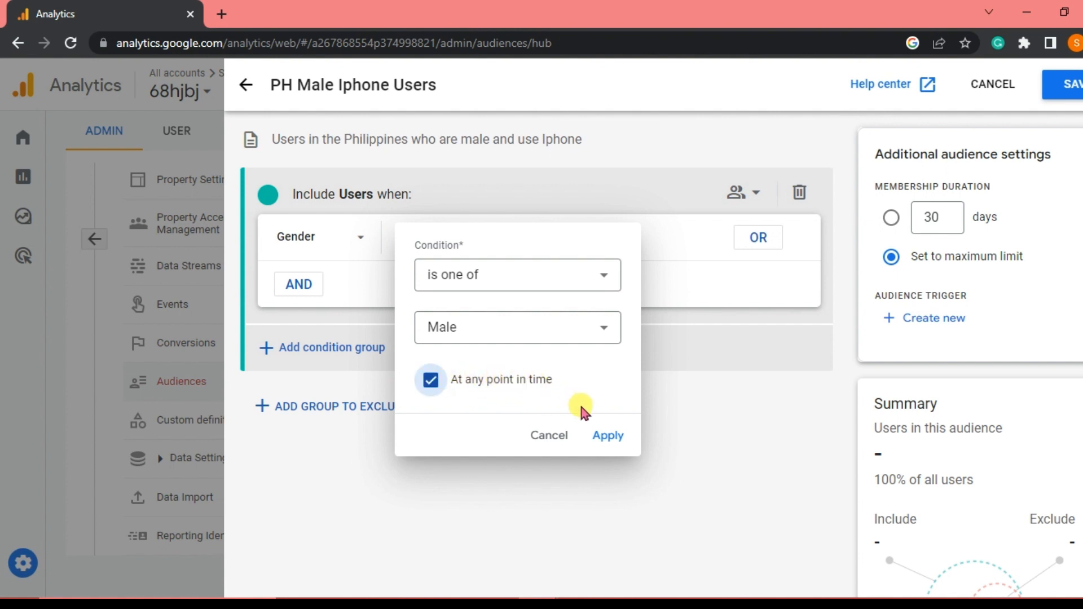
left_click(608, 437)
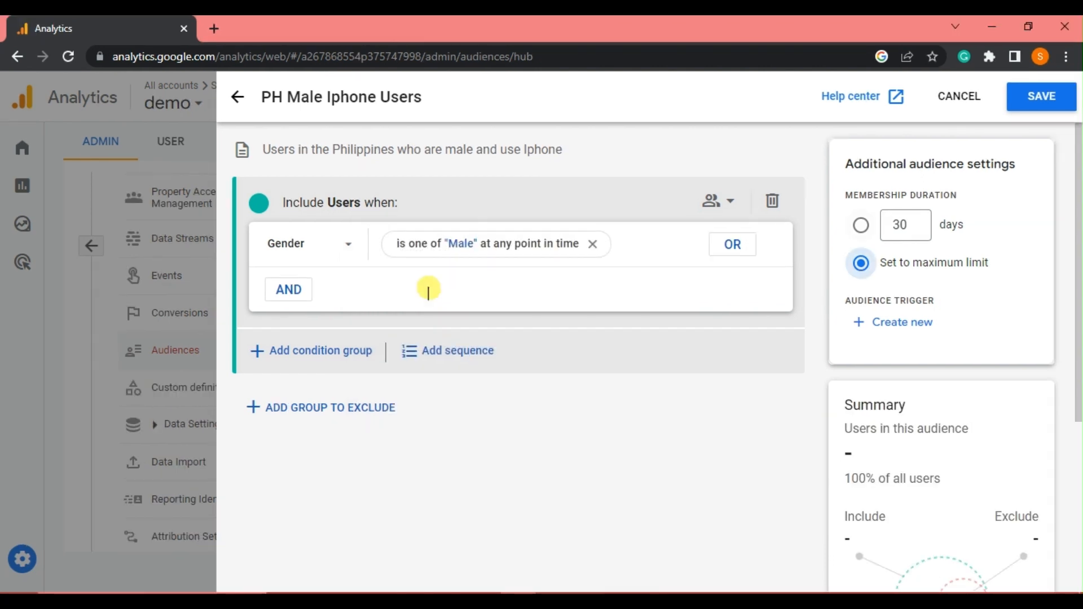
Step: Add a second AND condition to the include group using the Country ID dimension from Geography
left_click(289, 290)
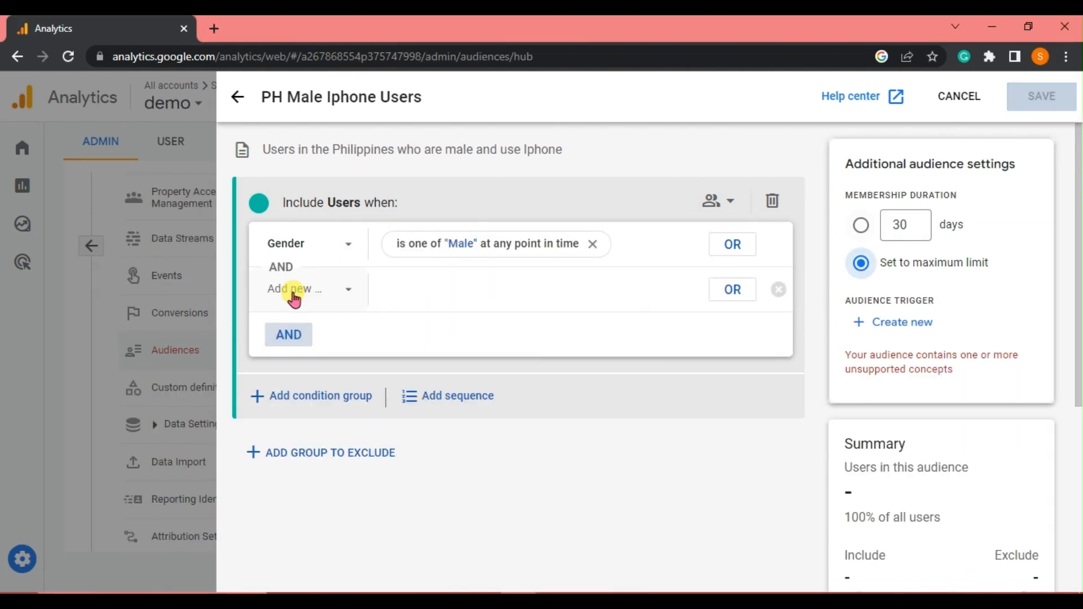
left_click(326, 298)
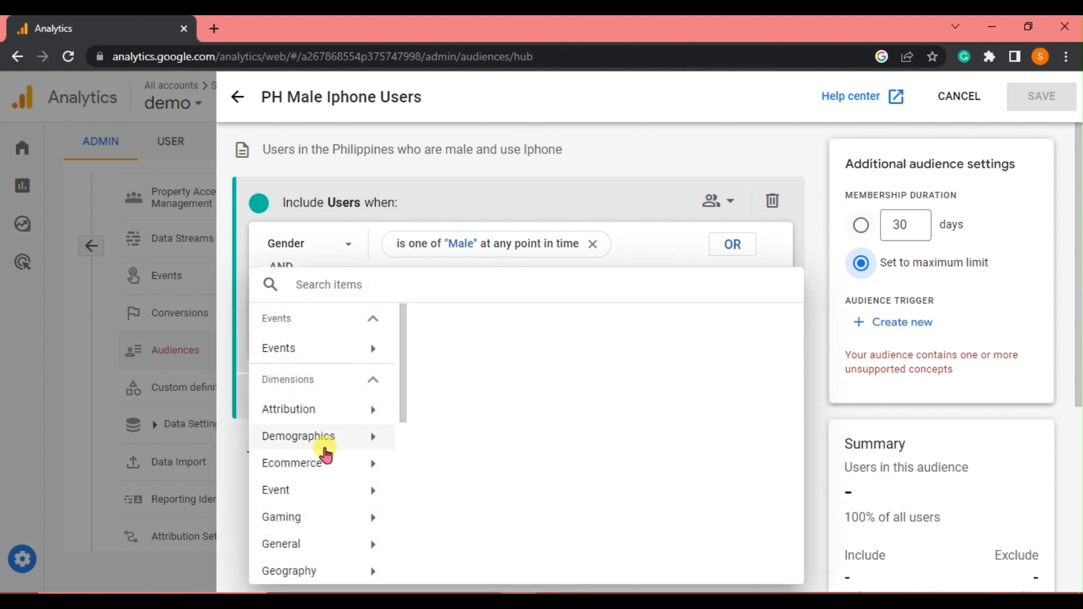
scroll(322, 447, "down", 2)
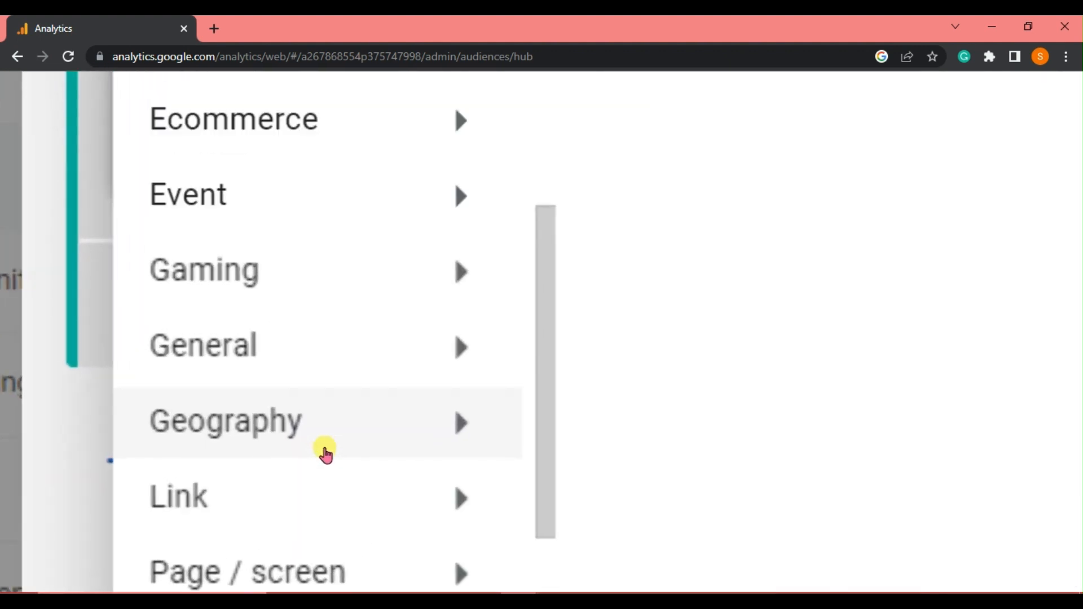
left_click(316, 439)
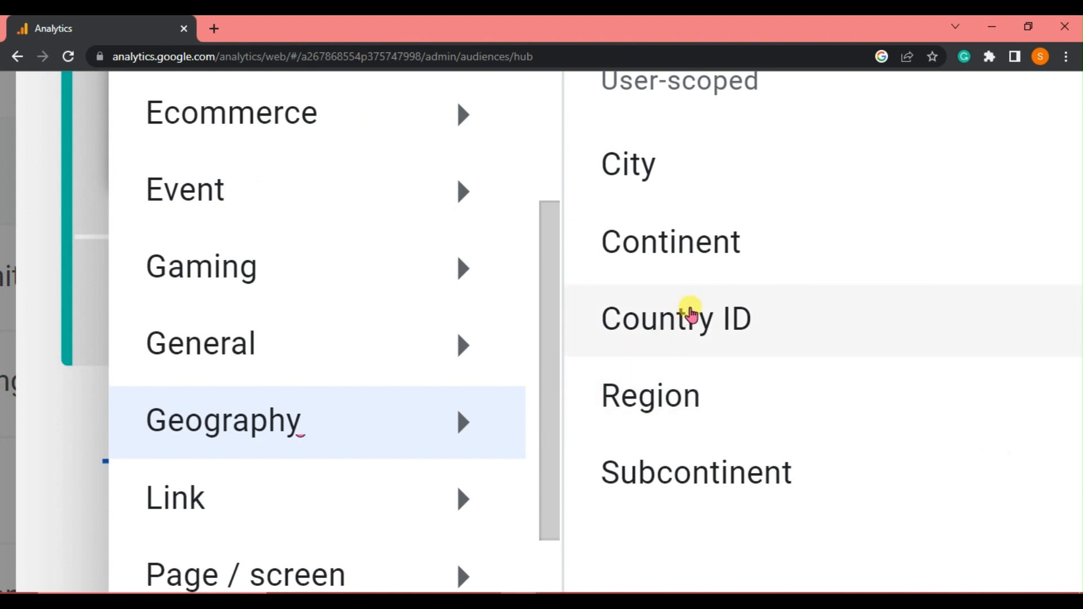
left_click(689, 310)
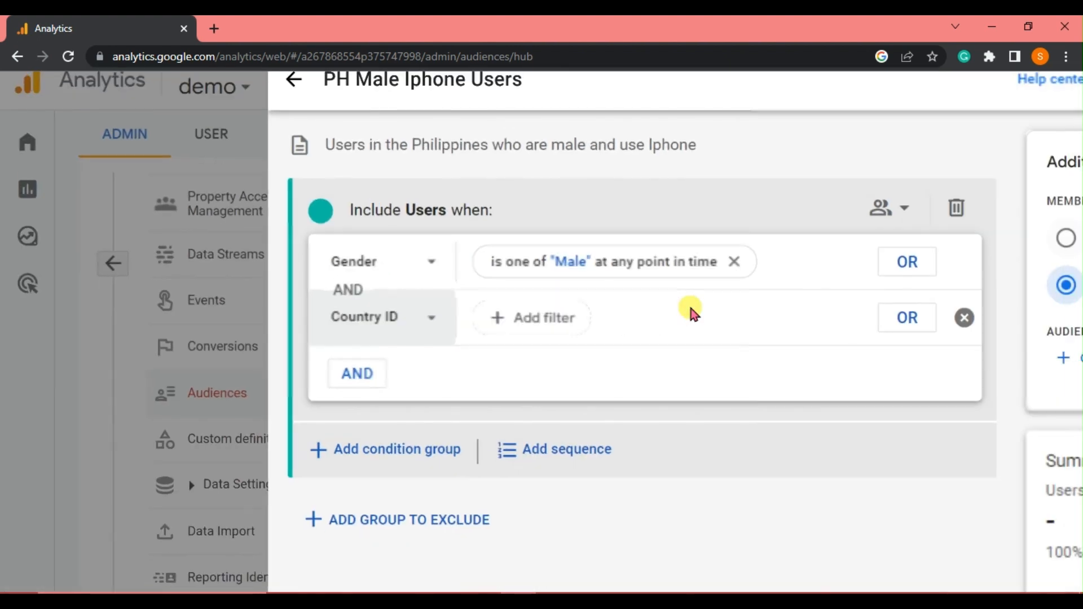
Step: Filter the Country ID condition to exactly matches (=) PH at any point in time, and apply the filter
left_click(544, 323)
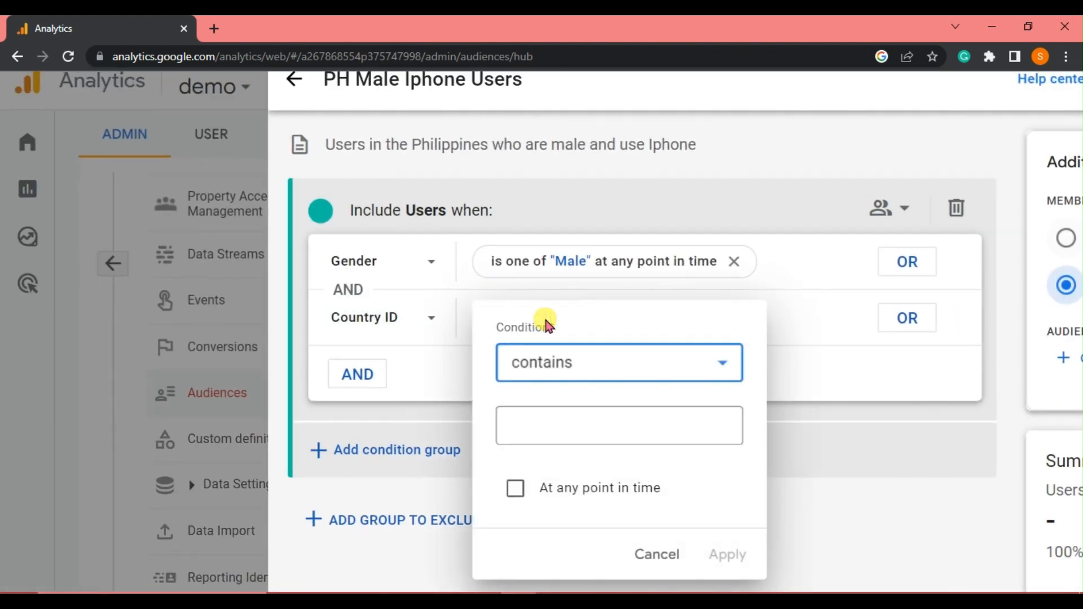
left_click(568, 366)
scroll(578, 473, "down", 2)
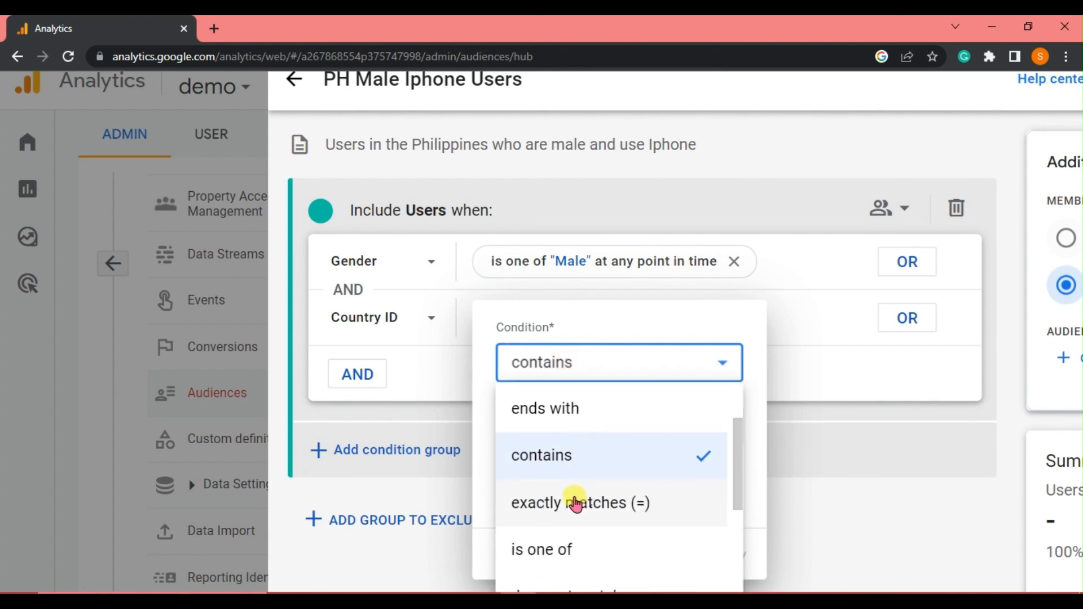
left_click(576, 503)
left_click(571, 426)
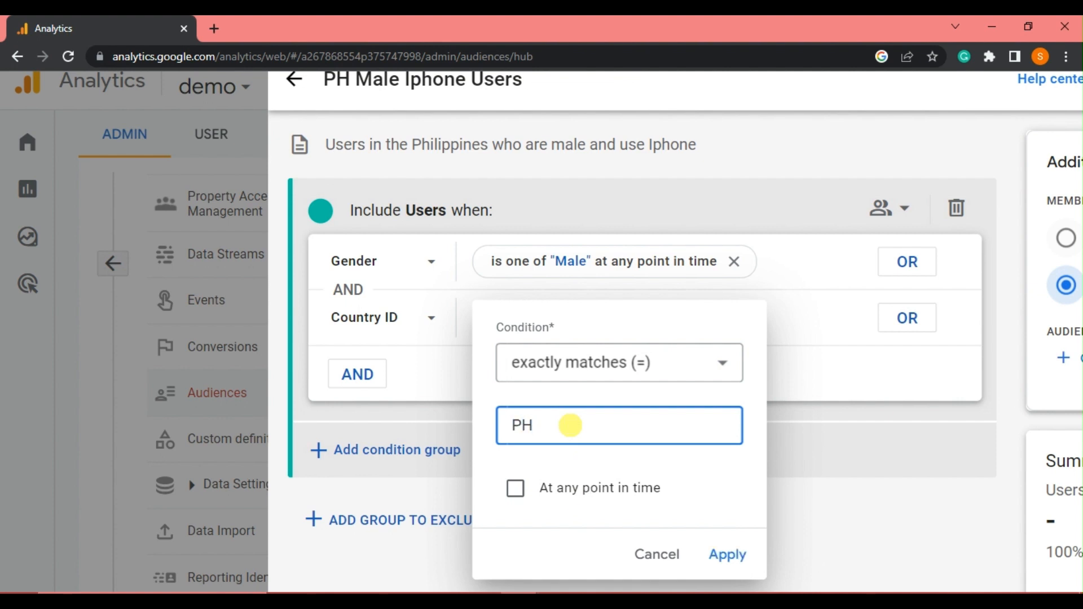
left_click(515, 488)
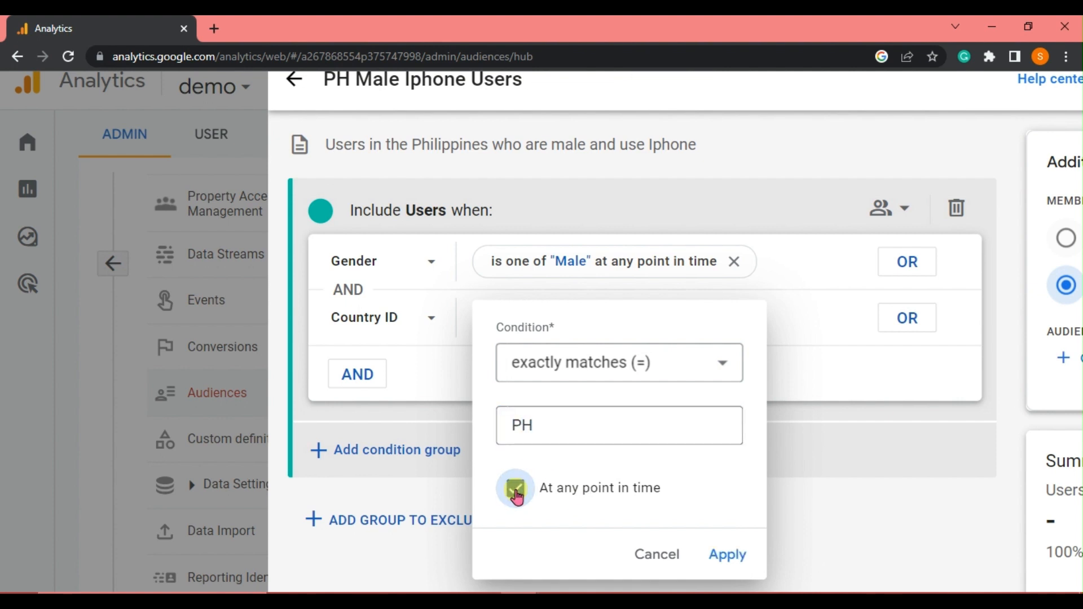
left_click(726, 552)
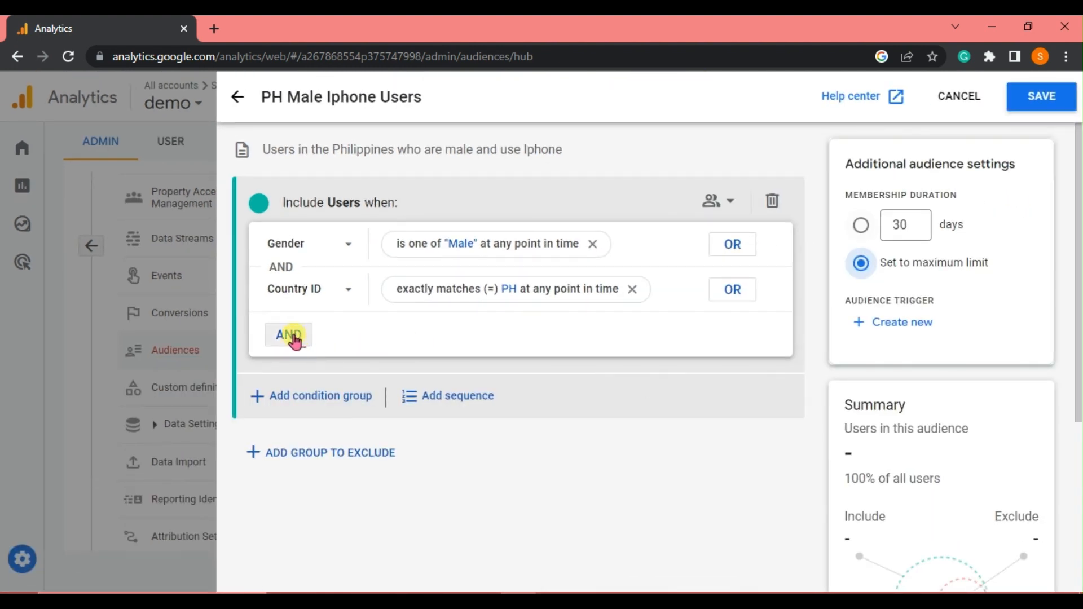
Step: Add a third AND condition to the include group using the Device category dimension from Platform / device
left_click(288, 335)
left_click(314, 333)
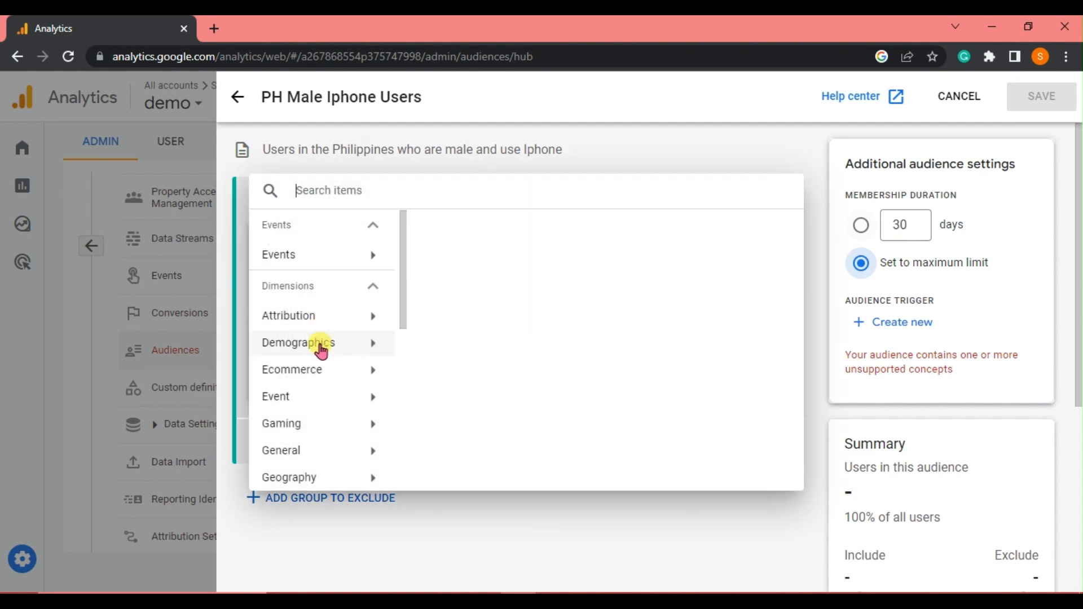
scroll(314, 426, "down", 3)
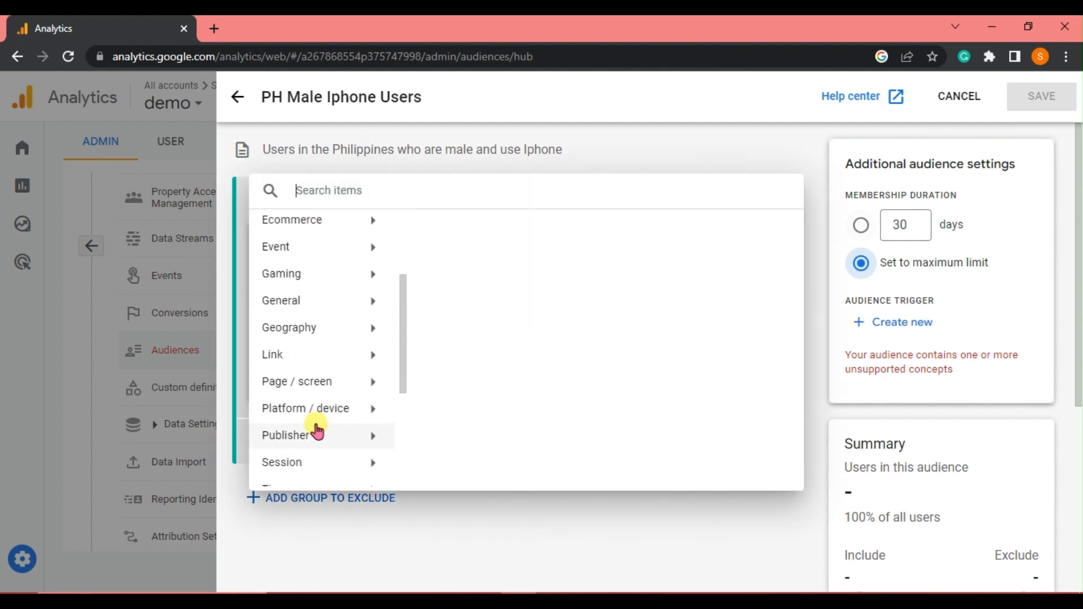
scroll(317, 430, "down", 1)
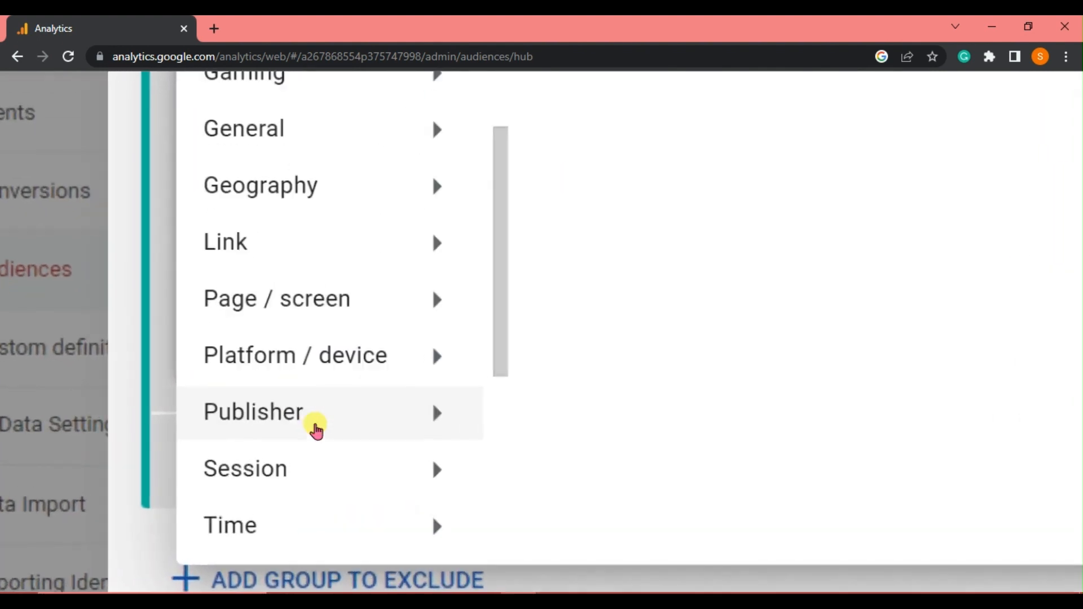
left_click(323, 361)
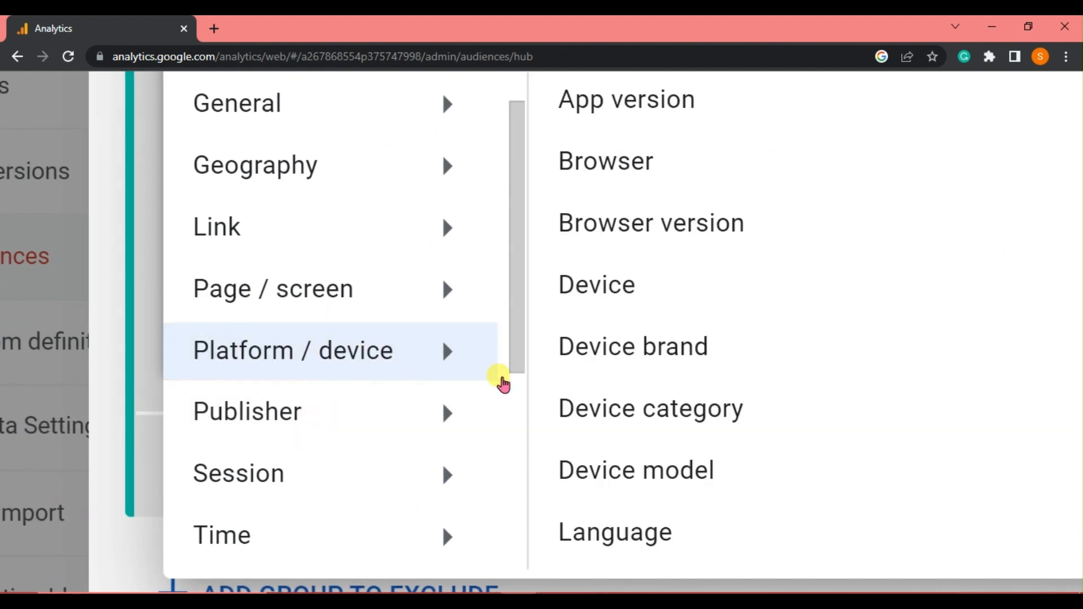
scroll(600, 411, "down", 2)
left_click(607, 371)
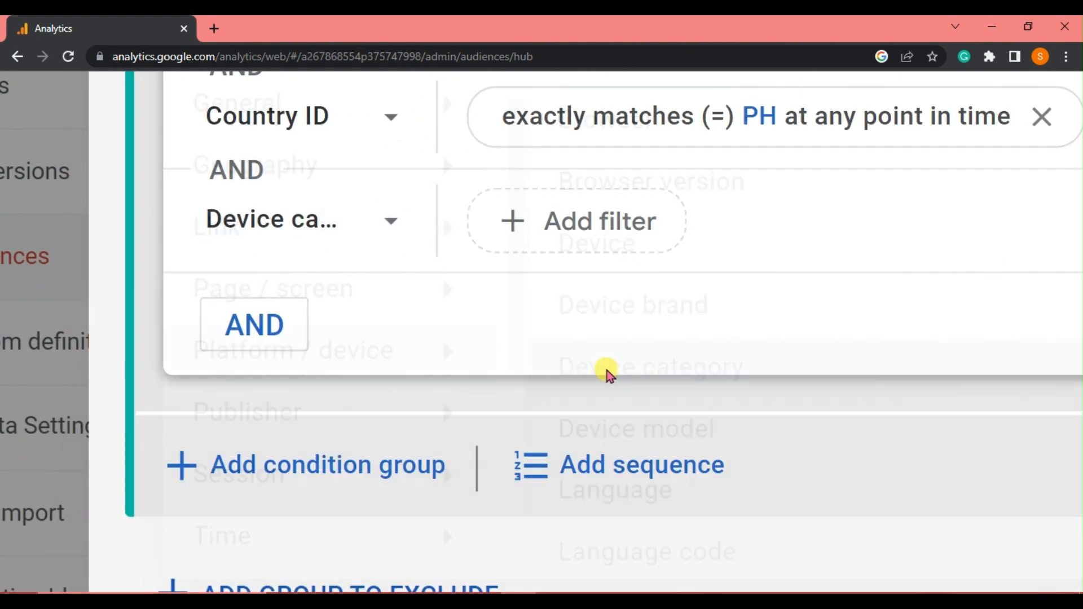
Step: Filter the Device category condition to exactly matches (=) Iphone at any point in time, and apply the filter
scroll(605, 365, "up", 2)
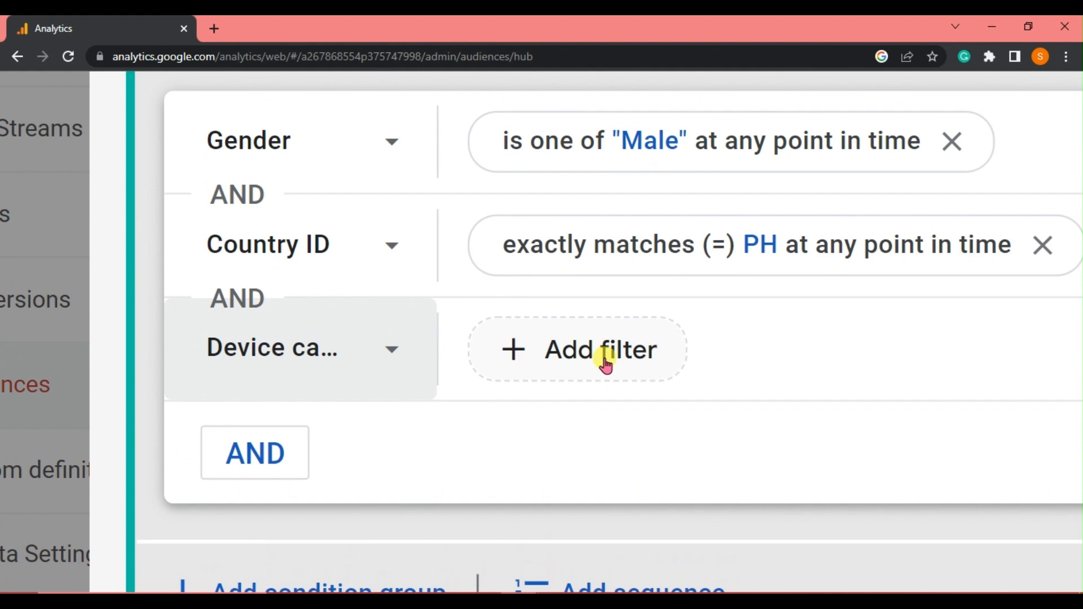
left_click(602, 361)
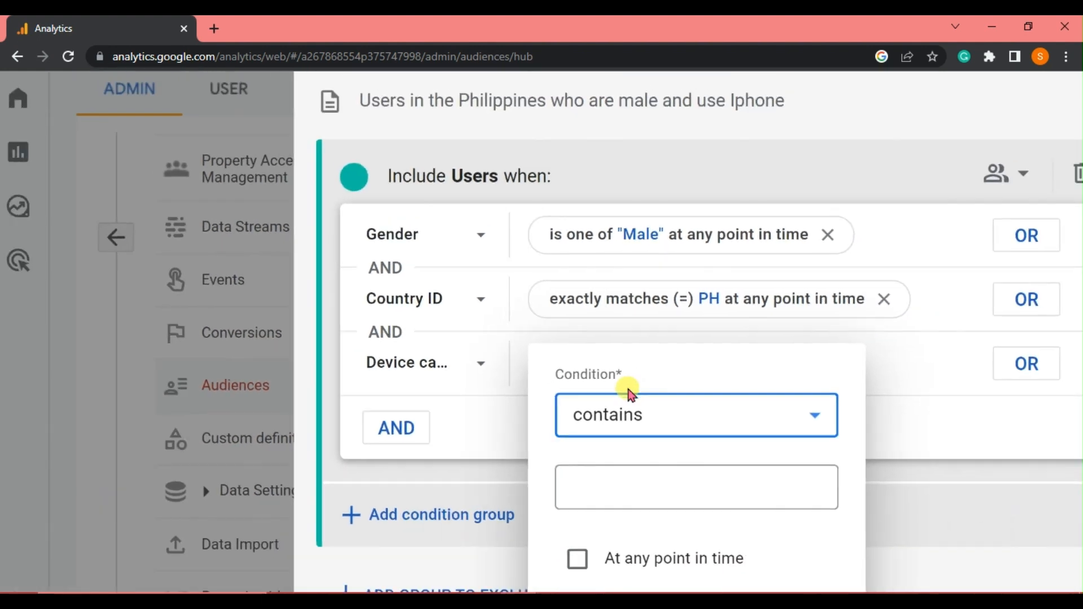
left_click(654, 415)
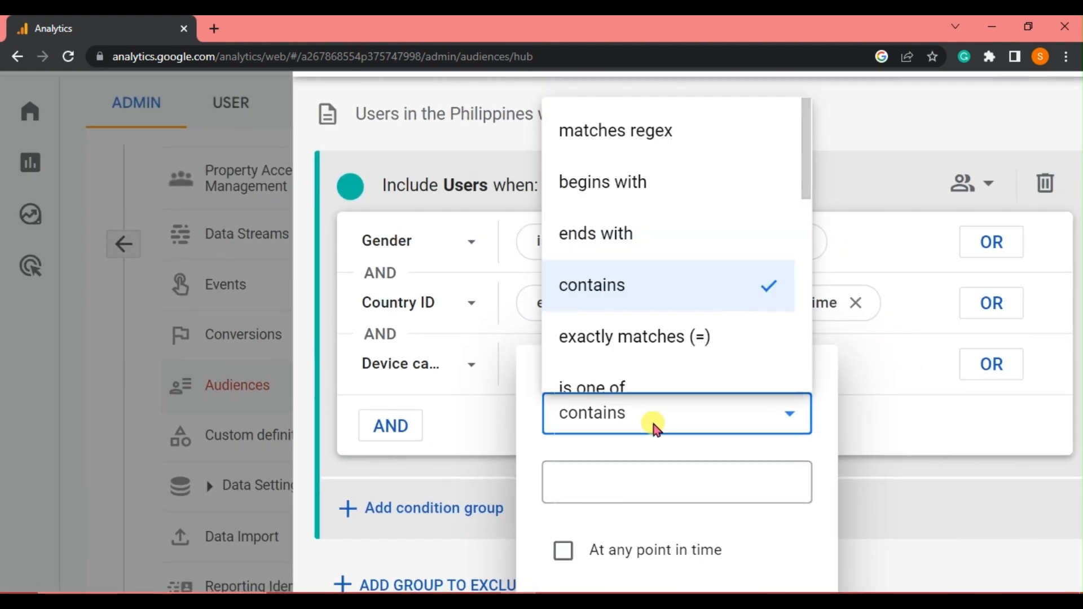
left_click(637, 346)
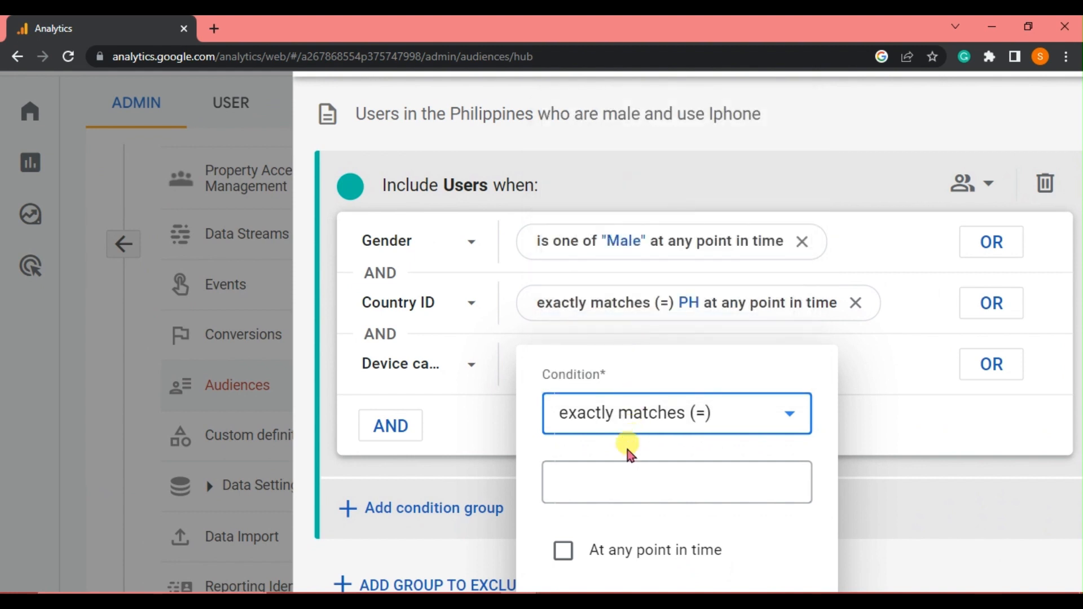
left_click(598, 484)
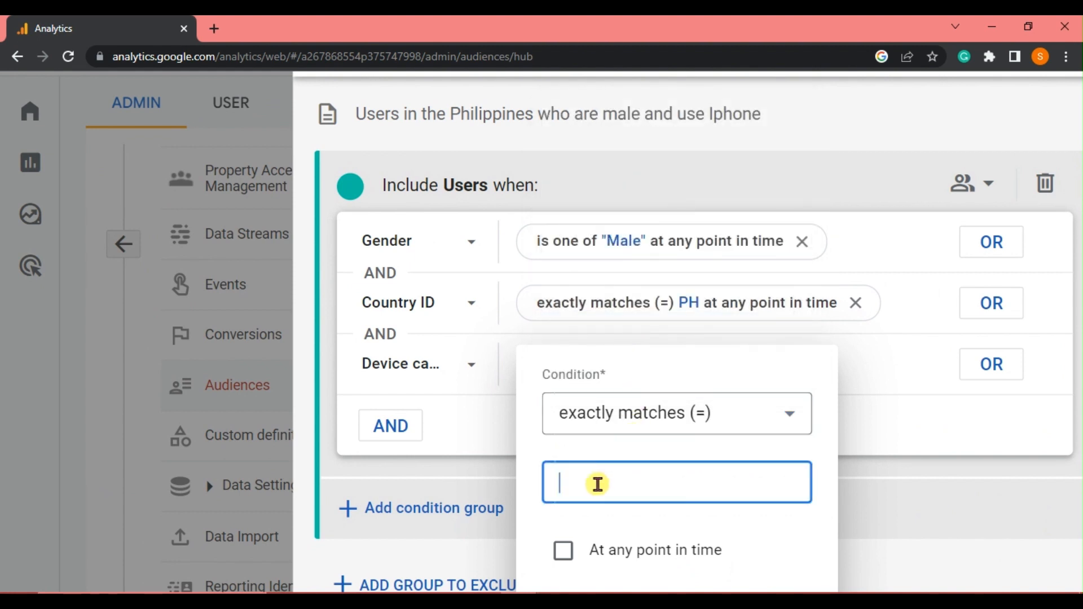
type("Iphone")
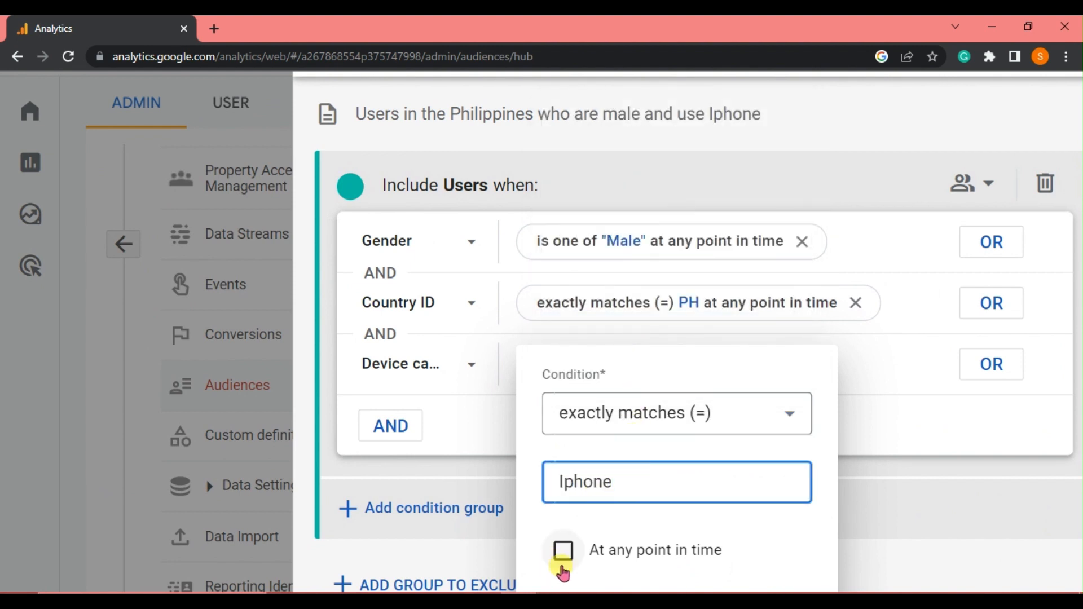
scroll(624, 494, "down", 2)
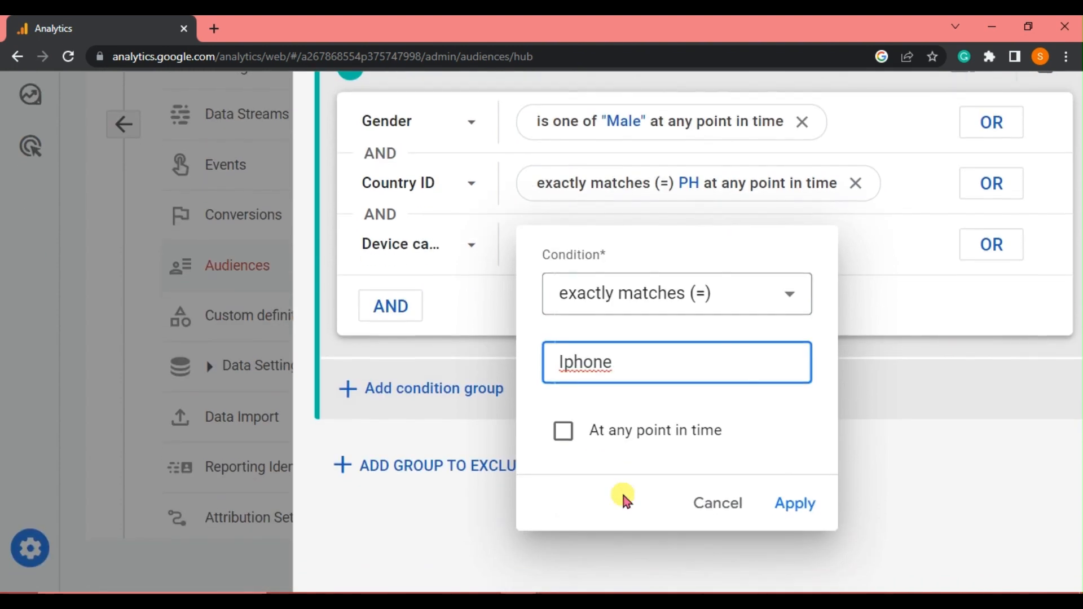
left_click(565, 436)
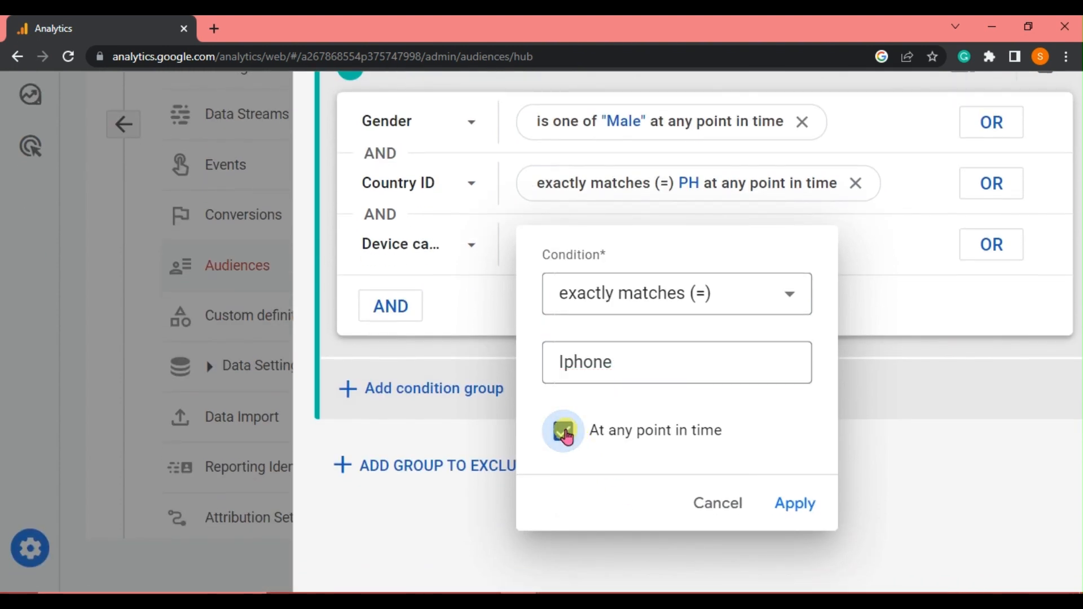
left_click(794, 505)
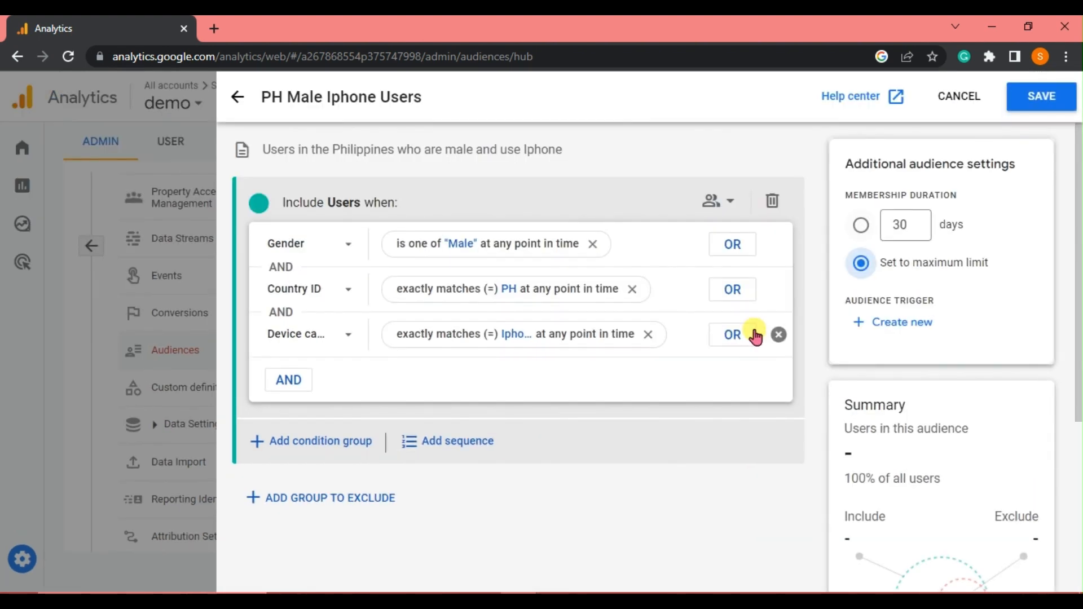
Step: Review the three conditions and the audience summary, and save the PH Male Iphone Users audience
scroll(726, 430, "down", 1)
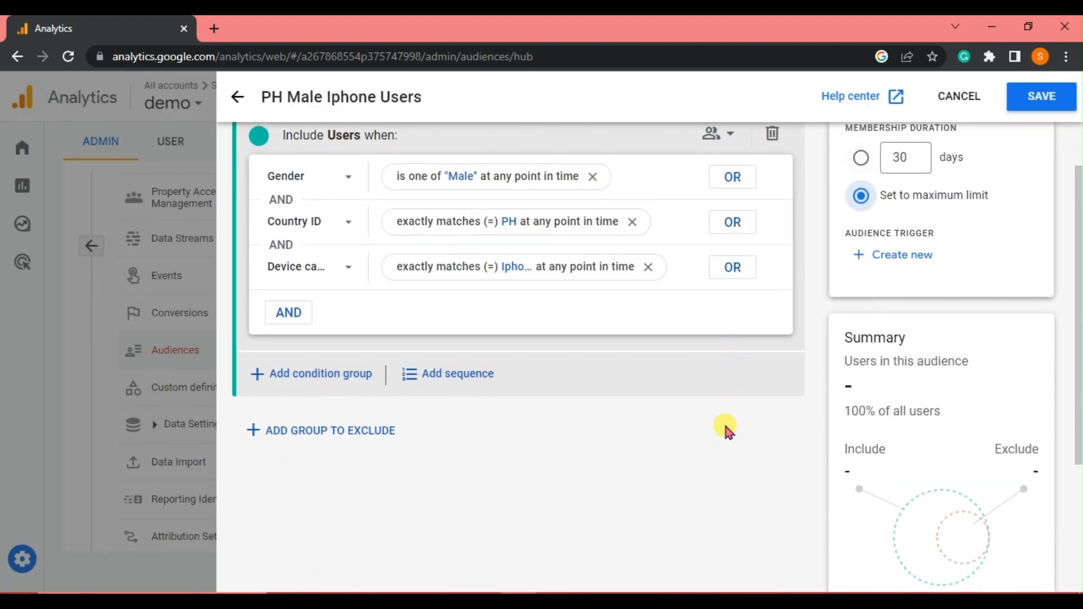
scroll(726, 430, "down", 2)
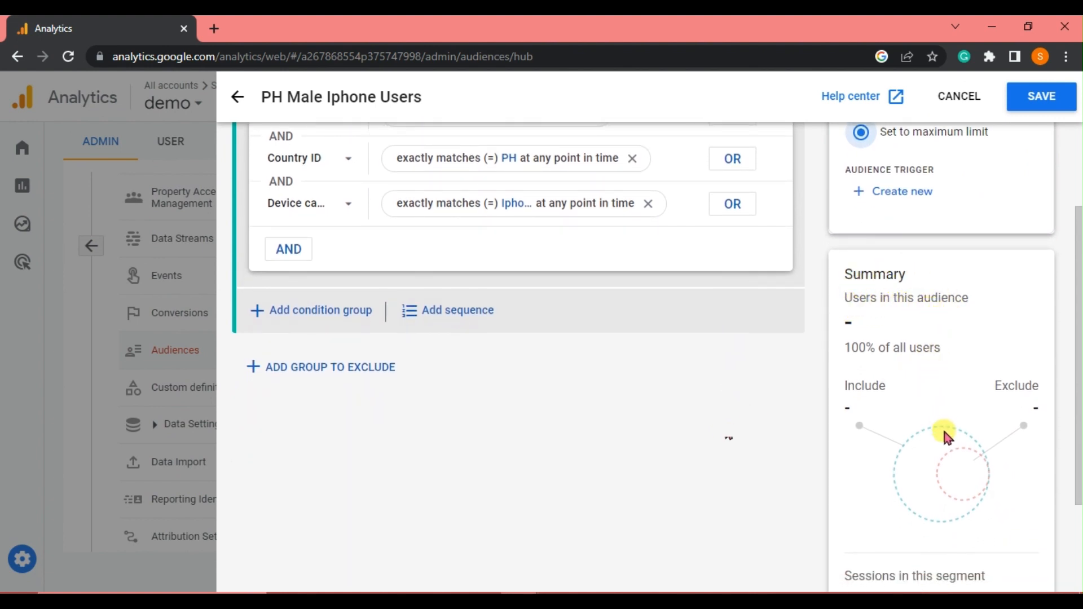
scroll(885, 355, "up", 3)
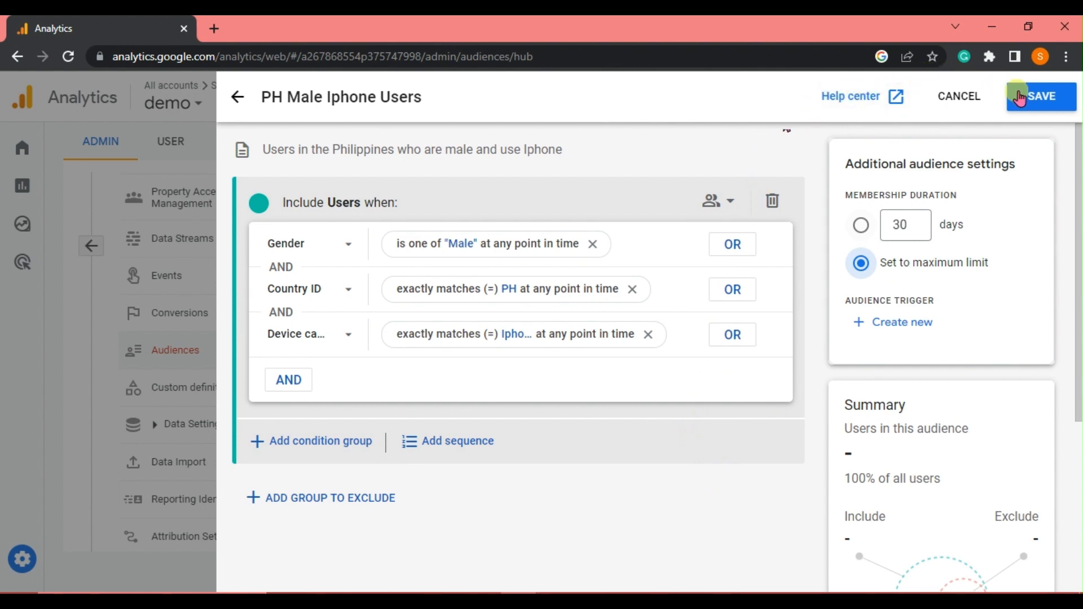
left_click(1042, 100)
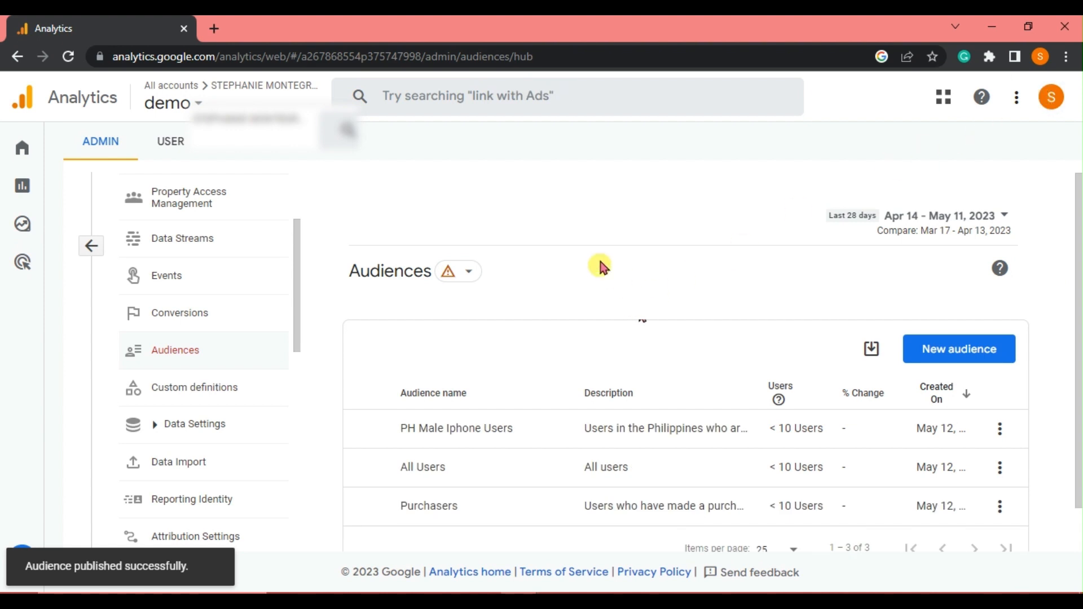
Step: Open the Reports snapshot and start a new comparison with Audience name as its included dimension
left_click(22, 185)
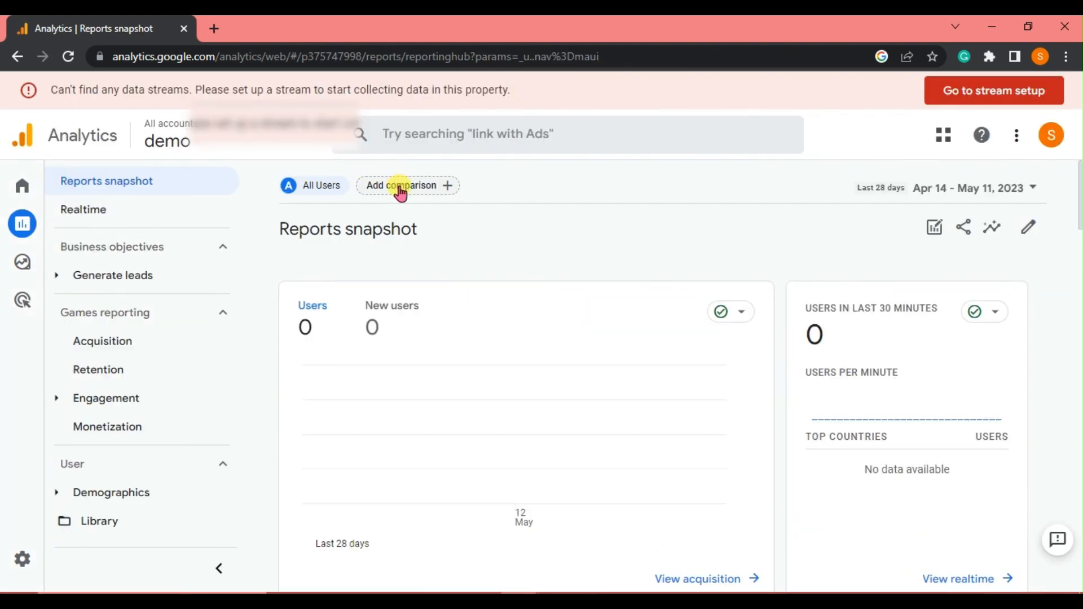
left_click(400, 192)
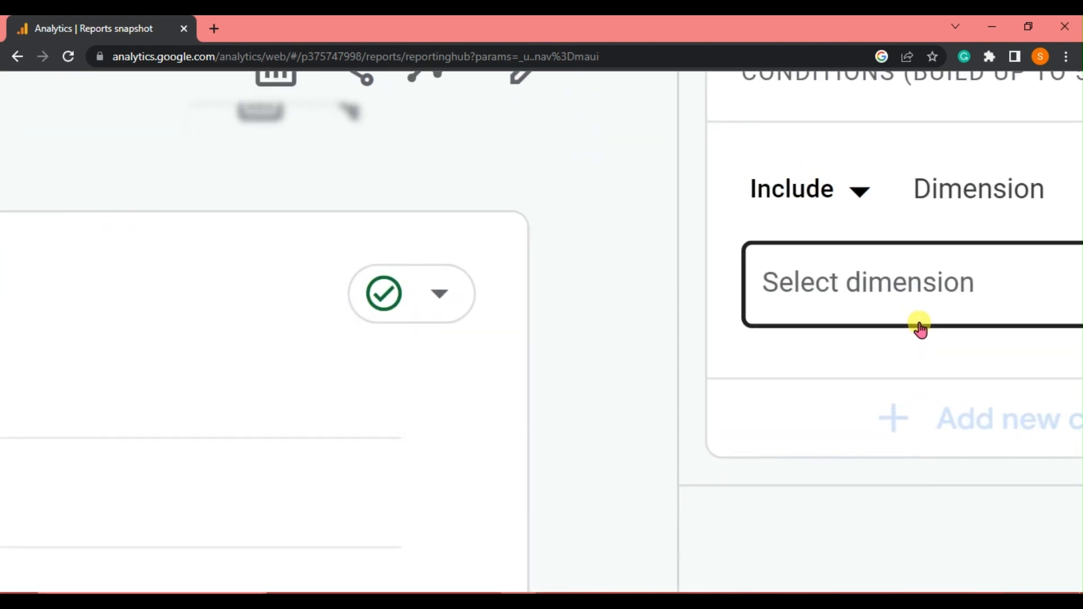
scroll(919, 324, "up", 1)
scroll(919, 323, "right", 1)
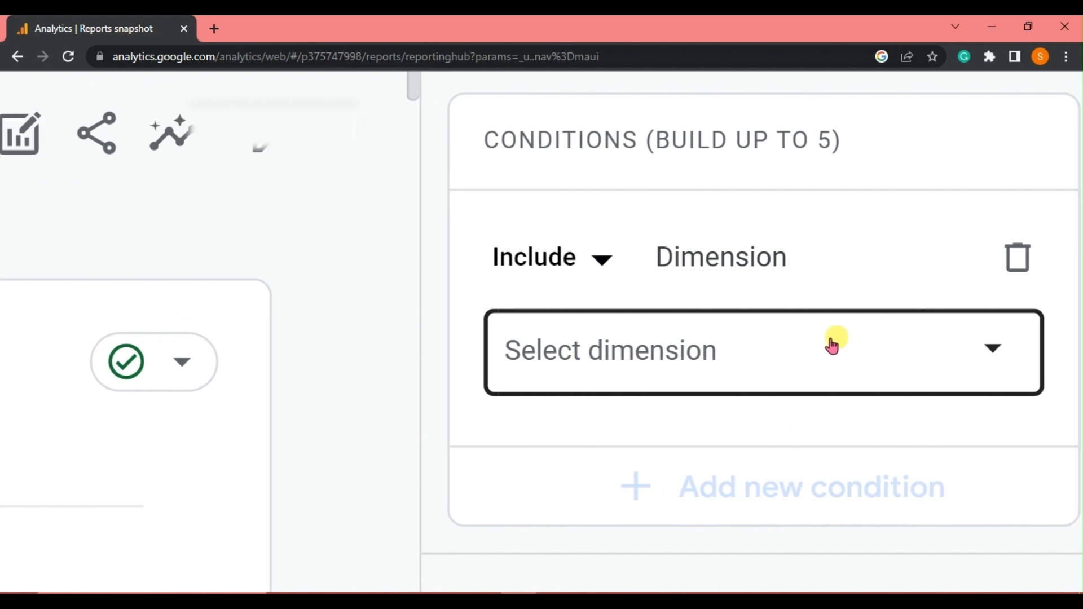
left_click(761, 361)
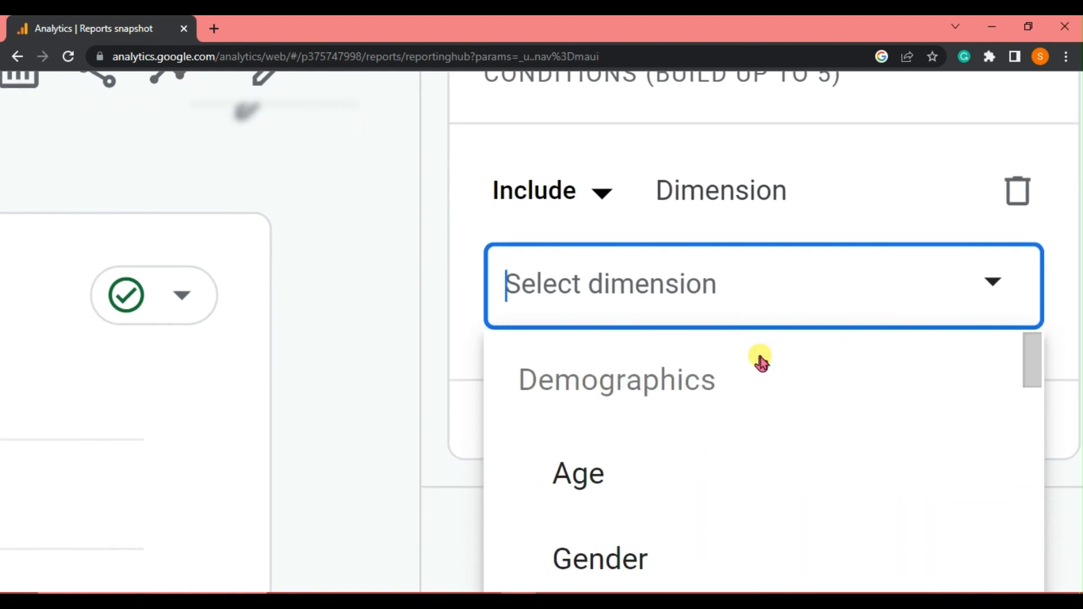
type("audienc")
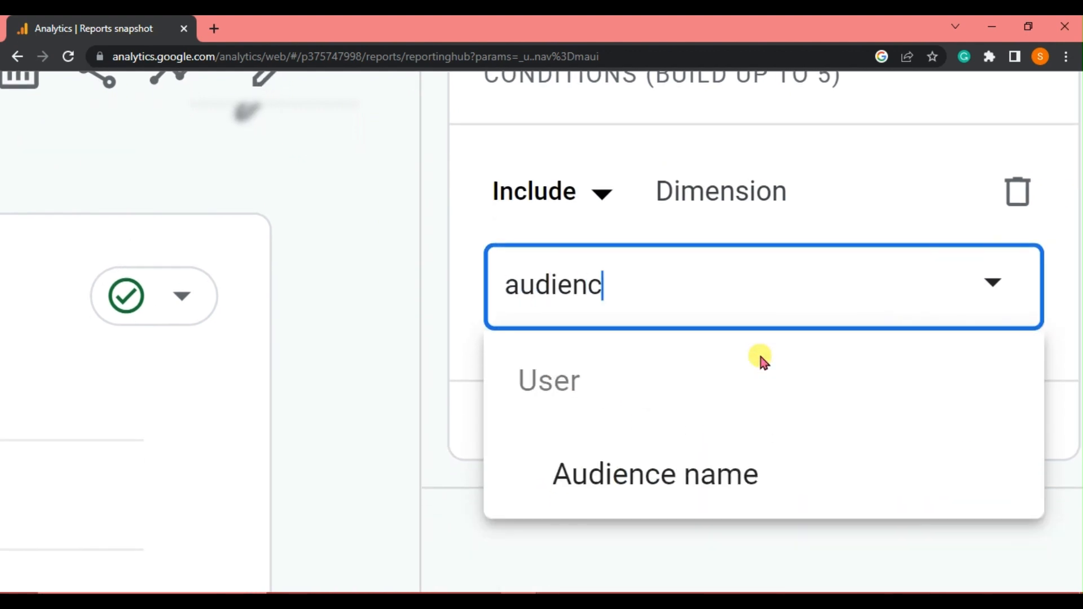
left_click(689, 476)
scroll(725, 460, "down", 1)
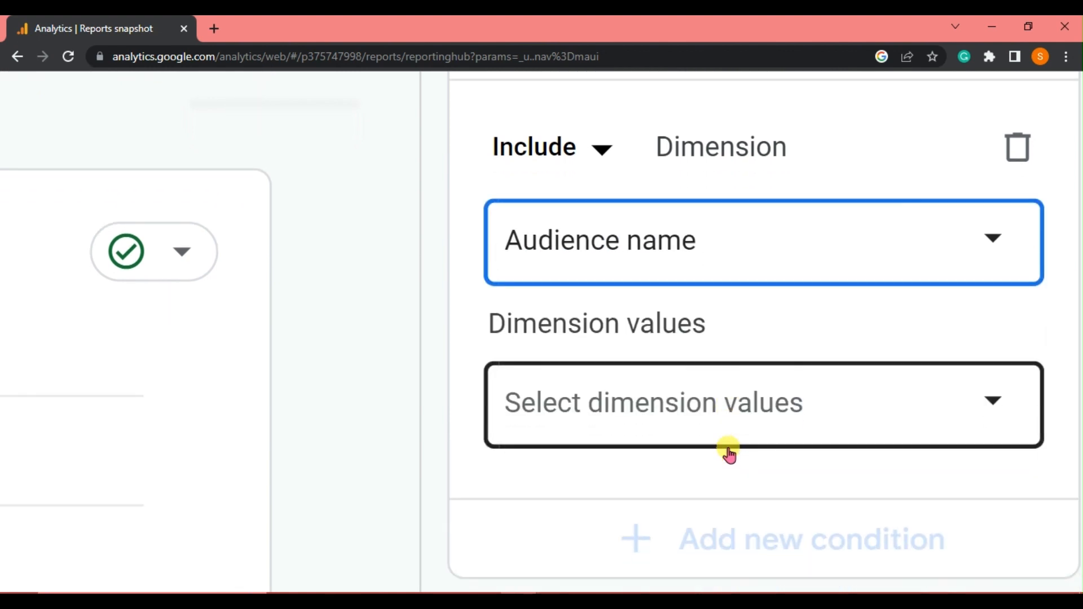
Step: Set the comparison's dimension value to PH Male Iphone Users and apply the comparison to the report
left_click(670, 383)
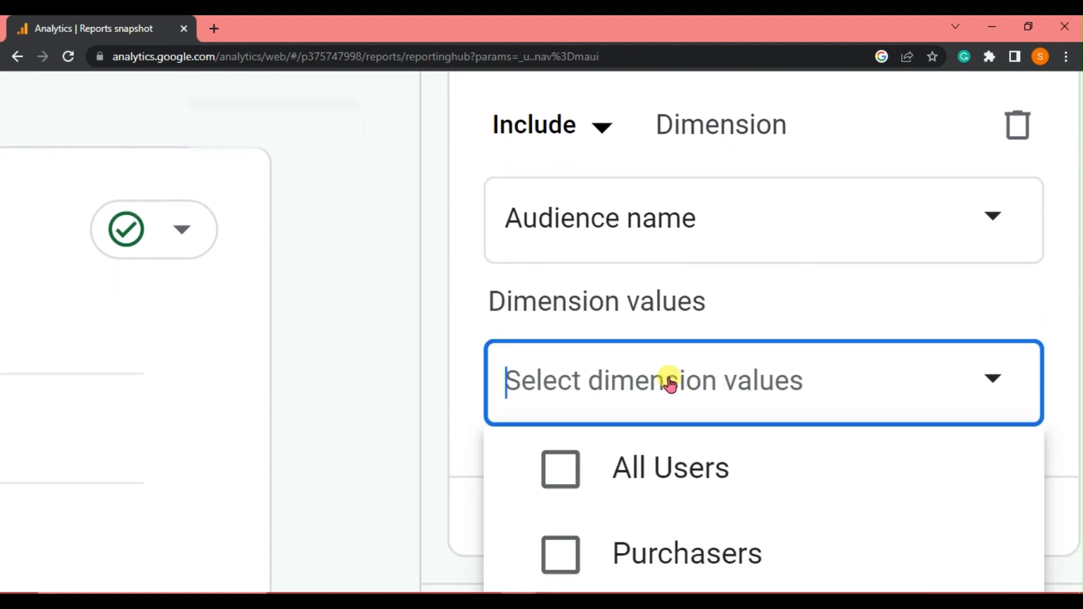
scroll(682, 409, "down", 3)
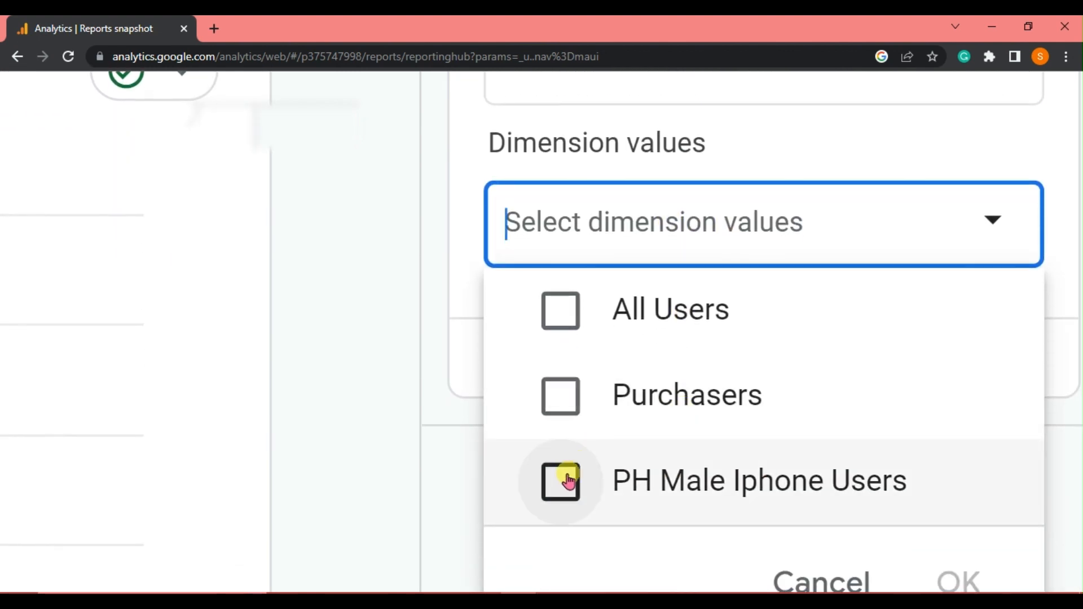
left_click(562, 486)
scroll(628, 505, "down", 2)
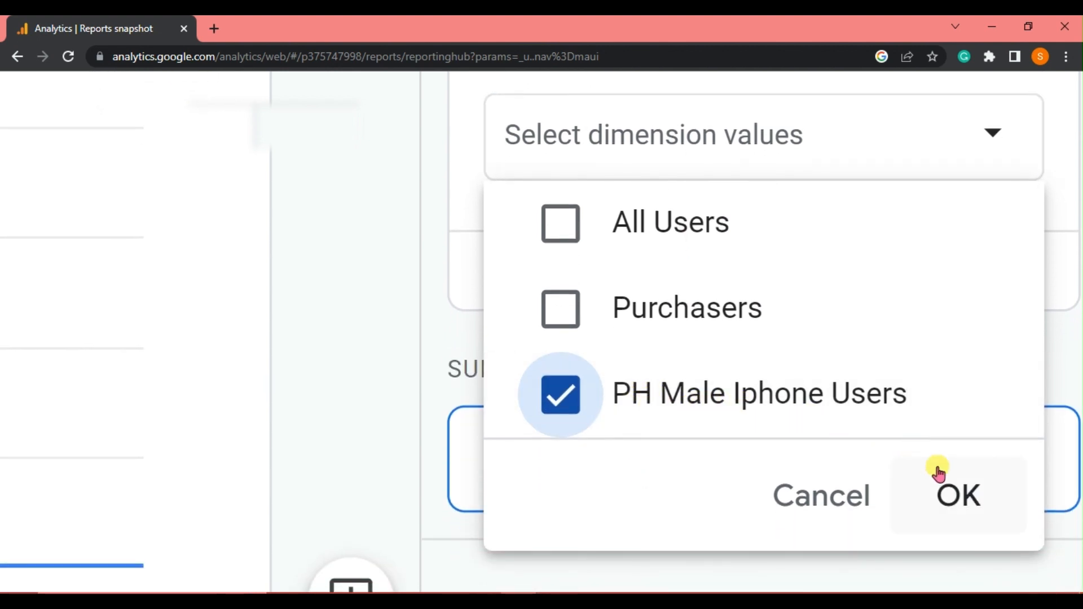
left_click(965, 501)
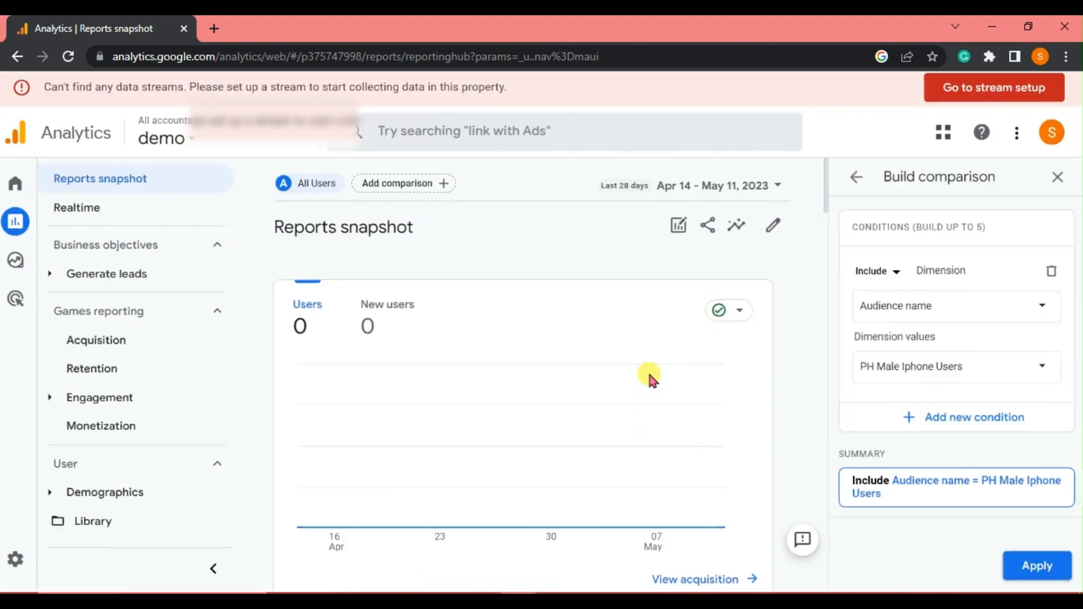
scroll(790, 446, "down", 2)
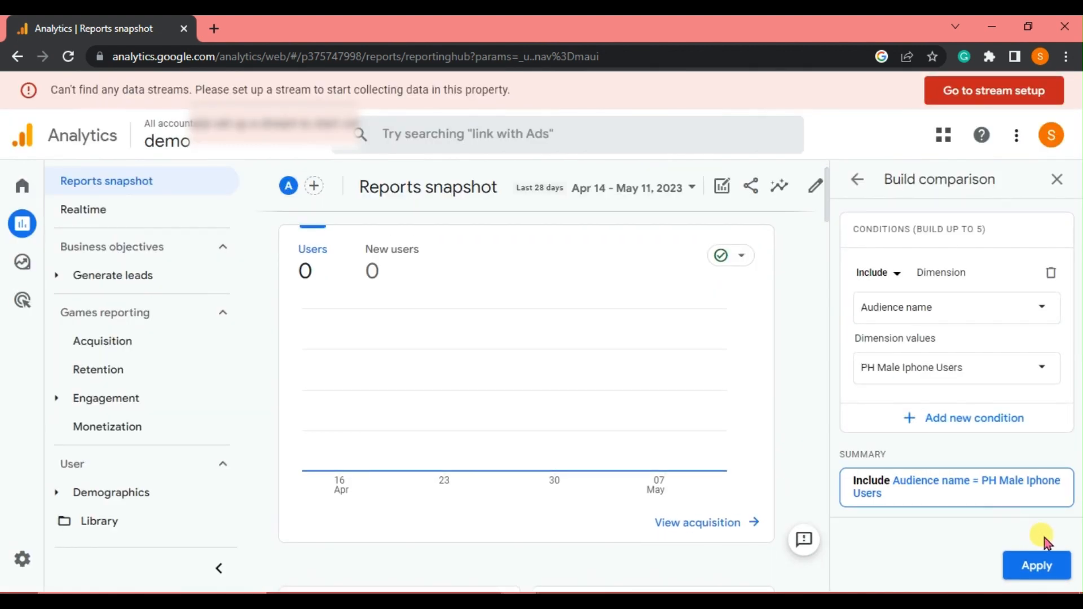
left_click(1048, 575)
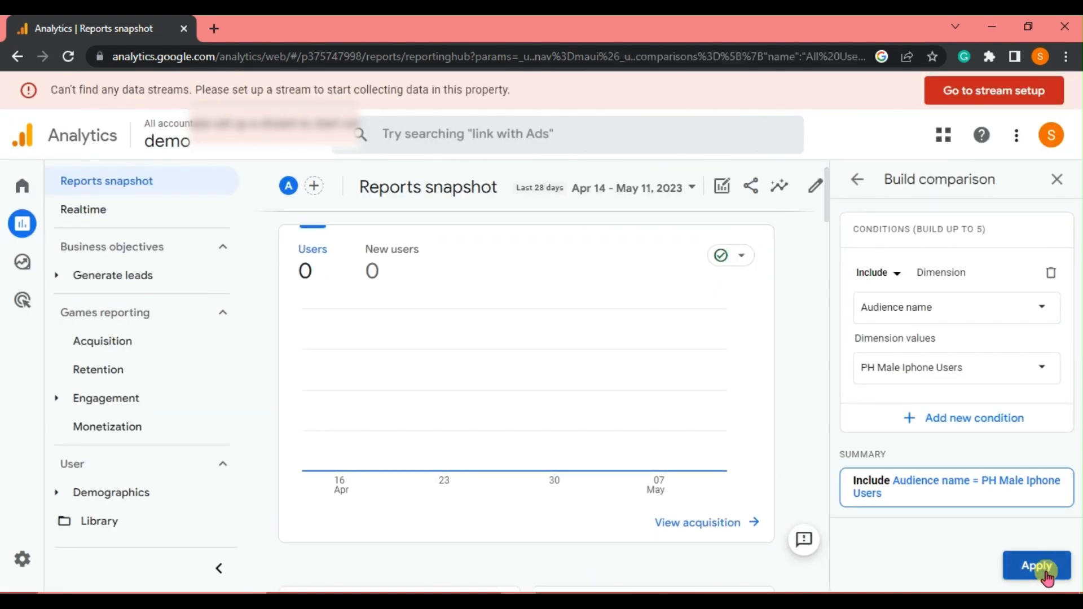